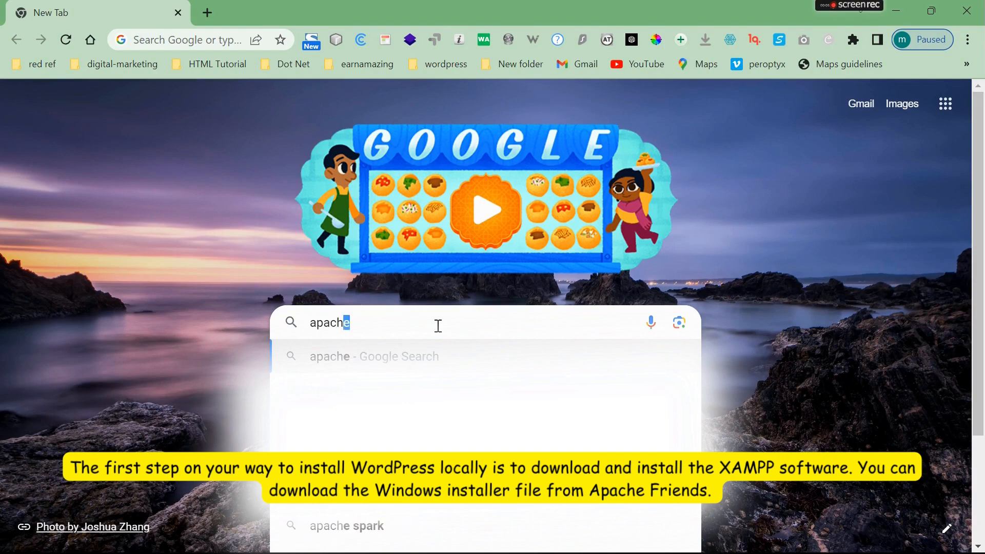
# - Download the XAMPP for Windows installer from the Apache Friends site
pyautogui.press('Return')
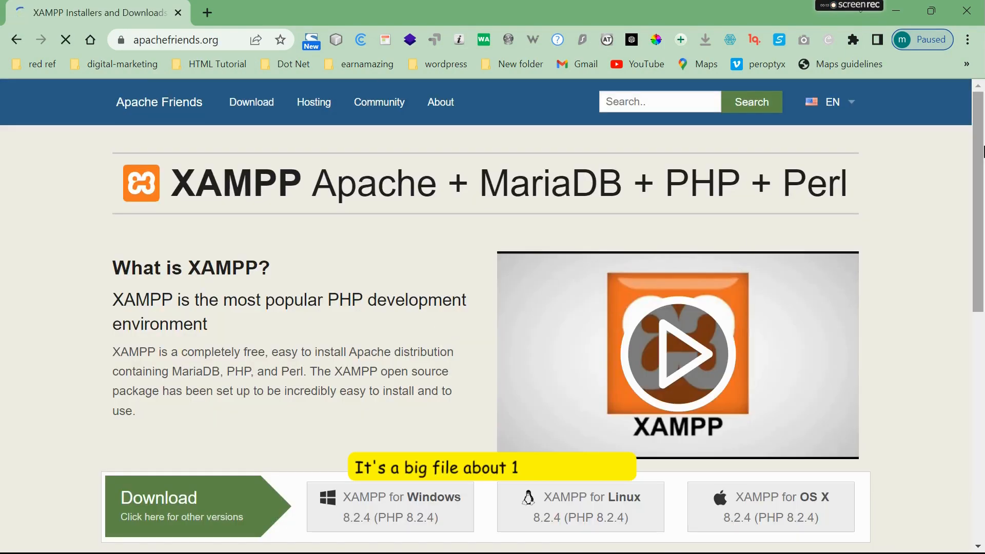
pyautogui.scroll(-4, 983, 232)
pyautogui.scroll(2, 398, 390)
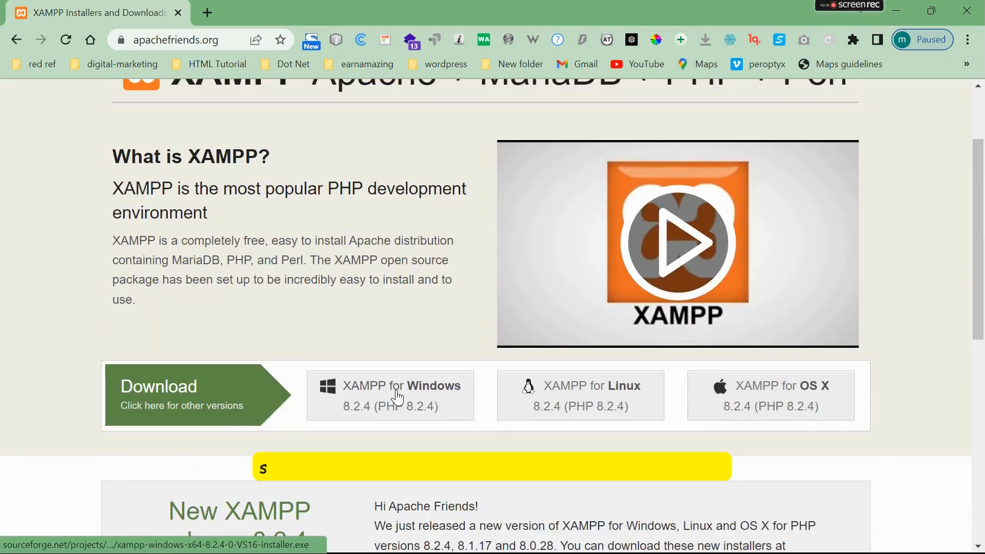
pyautogui.click(398, 390)
pyautogui.scroll(-3, 984, 180)
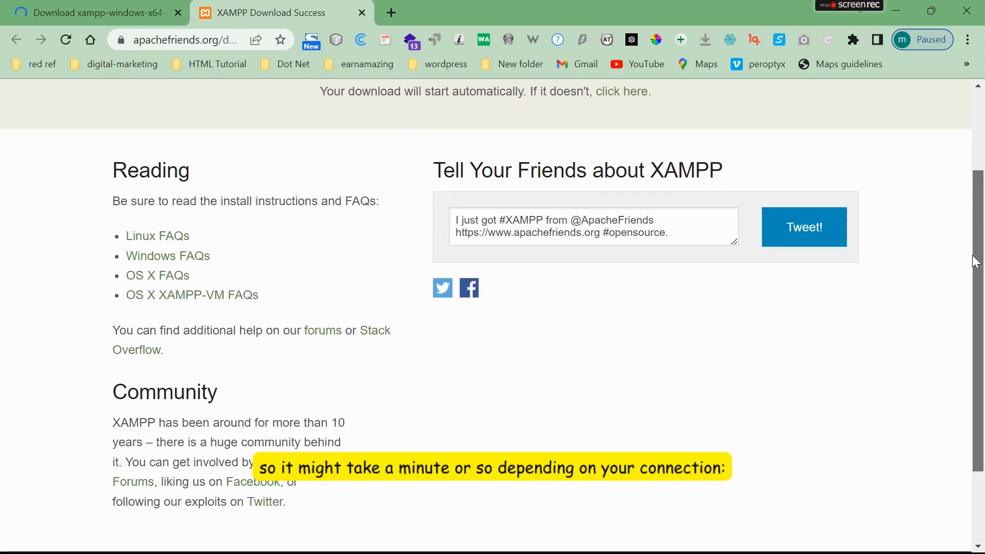
pyautogui.scroll(2, 983, 180)
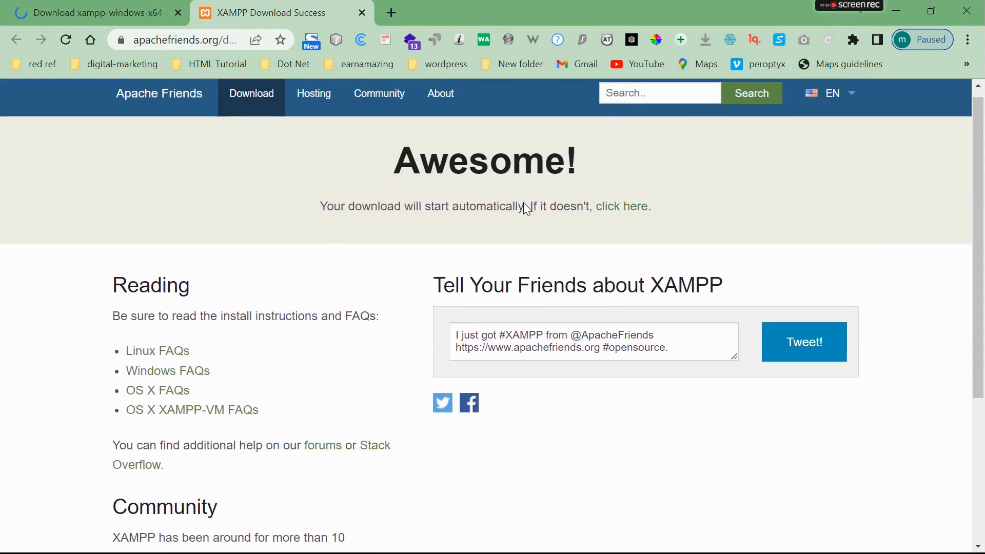
# - Show Chrome's Downloads list to follow the xampp-windows-x64-8.2.4 installer download
pyautogui.click(974, 42)
pyautogui.click(802, 146)
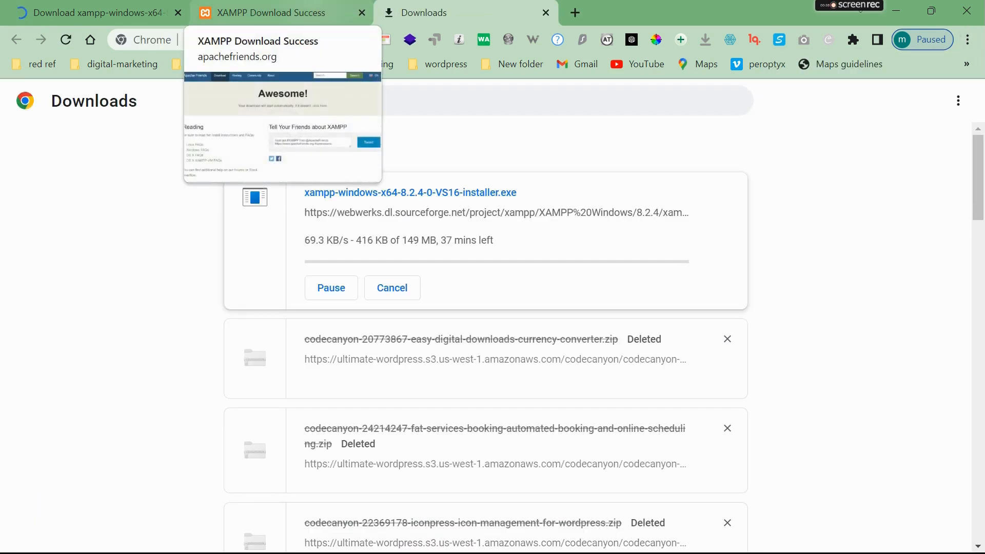
pyautogui.click(266, 12)
pyautogui.click(533, 14)
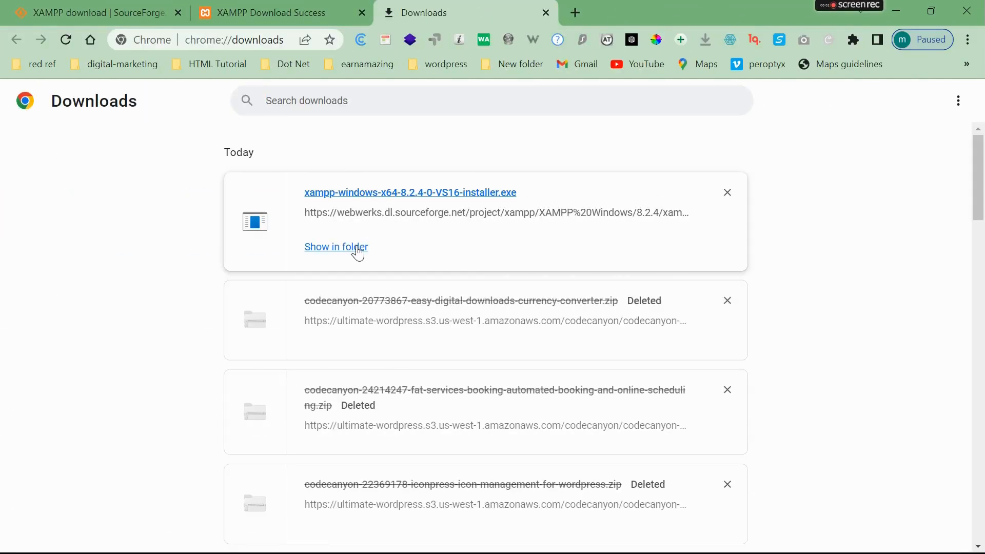
# - Run the xampp-windows-x64-8.2.4 installer from the Downloads folder with administrator rights
pyautogui.click(358, 250)
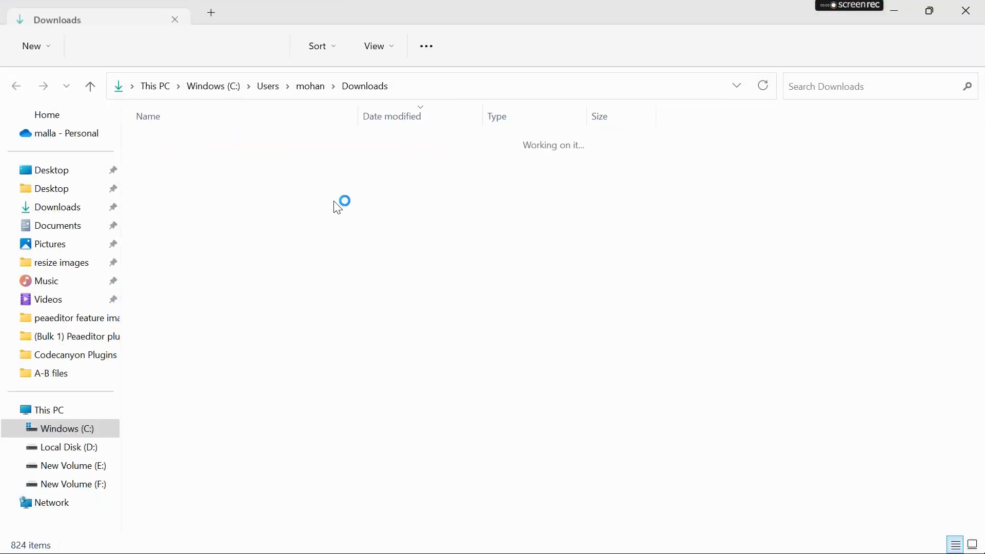
pyautogui.doubleClick(224, 160)
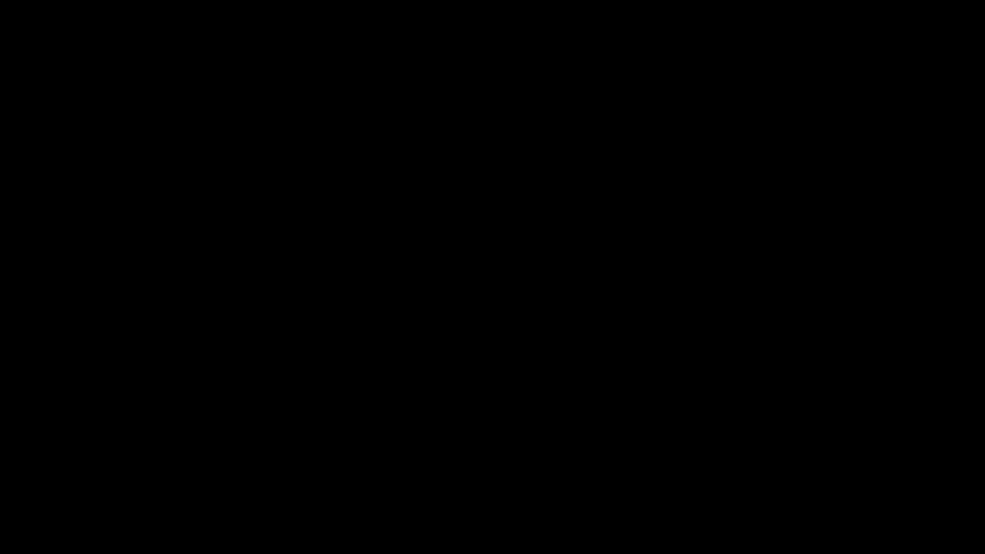
pyautogui.click(430, 399)
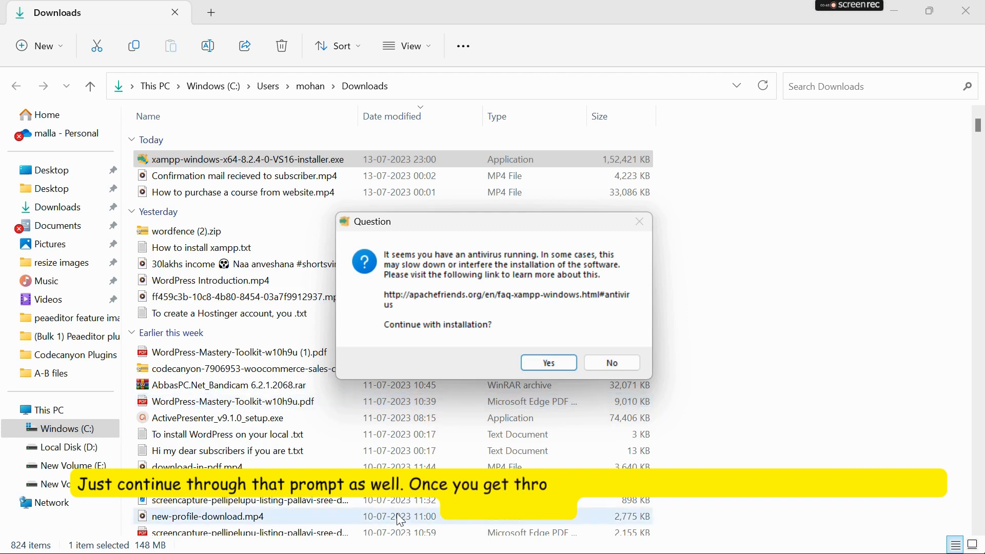
# - Accept the antivirus and UAC warnings and advance past the Setup welcome page
pyautogui.click(543, 368)
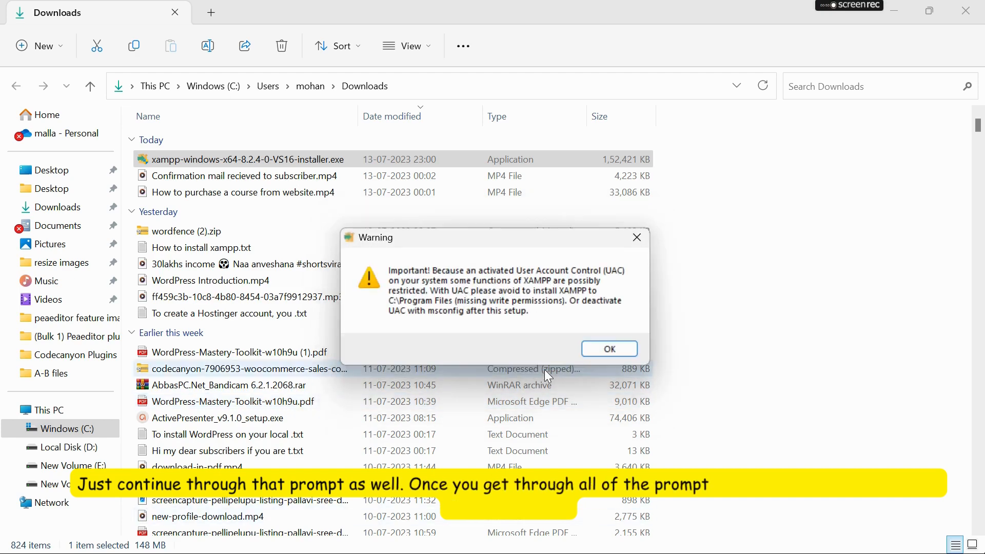
pyautogui.click(614, 353)
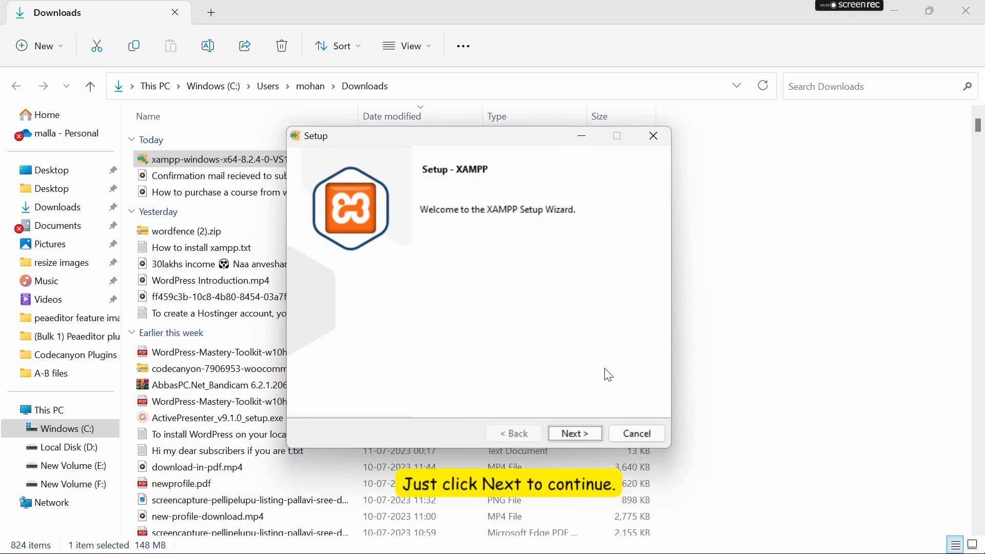
pyautogui.click(592, 434)
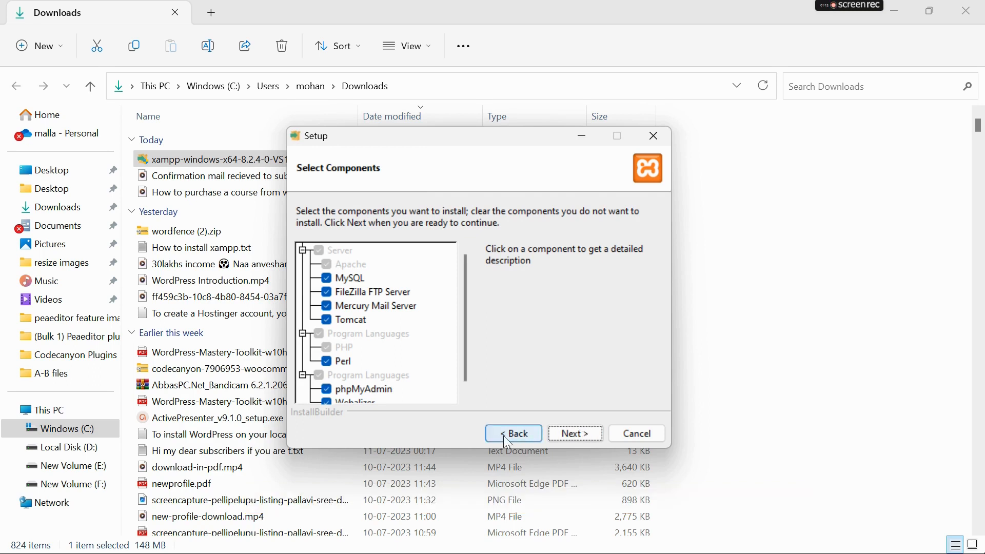
# - Deselect Tomcat and Fake Sendmail in the component list and continue
pyautogui.moveTo(465, 285); pyautogui.dragTo(467, 318)
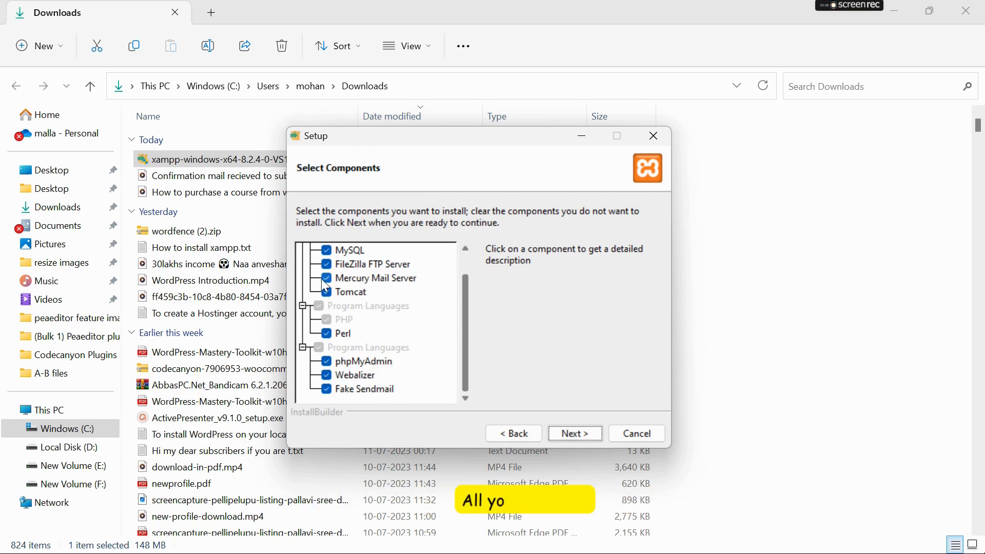
pyautogui.click(325, 290)
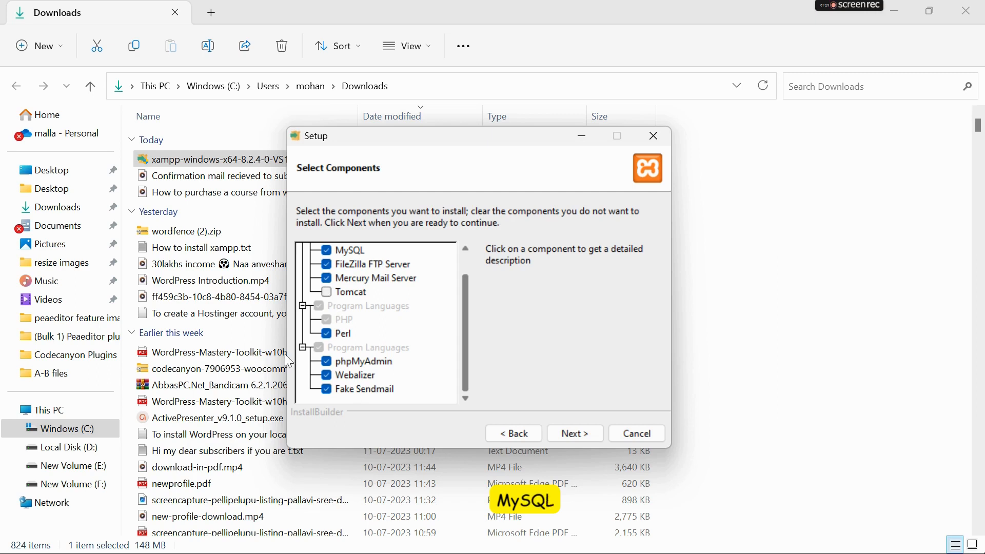
pyautogui.click(326, 390)
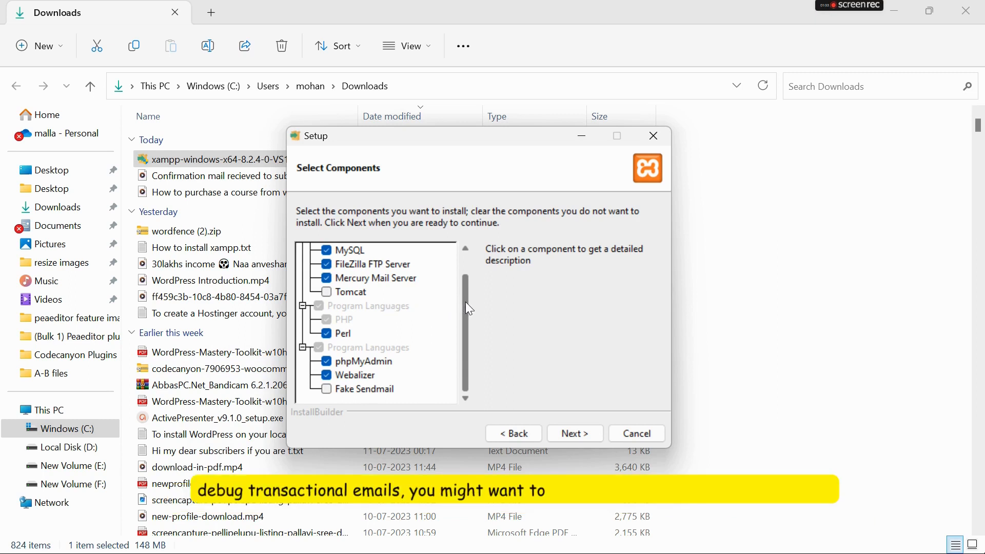
pyautogui.moveTo(466, 303); pyautogui.dragTo(465, 269)
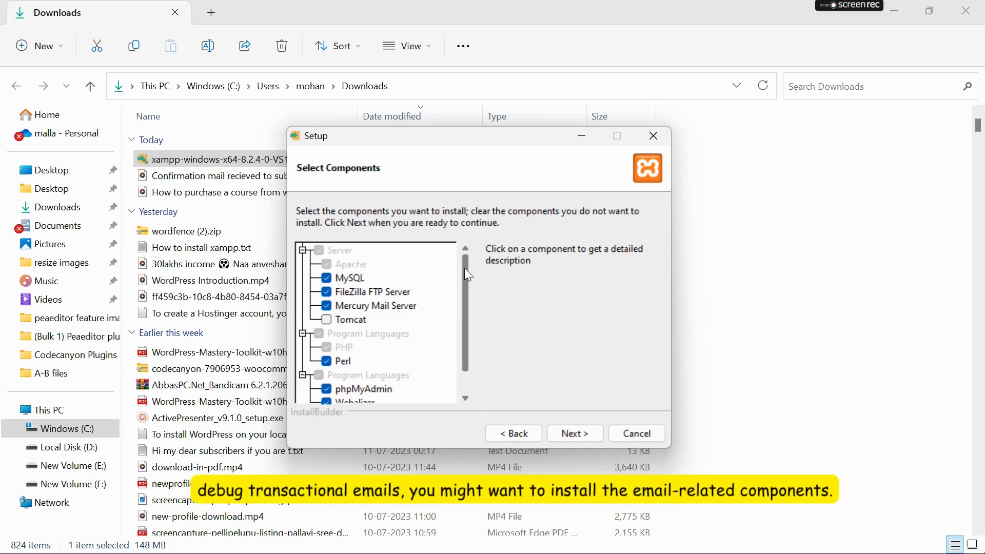
pyautogui.click(580, 436)
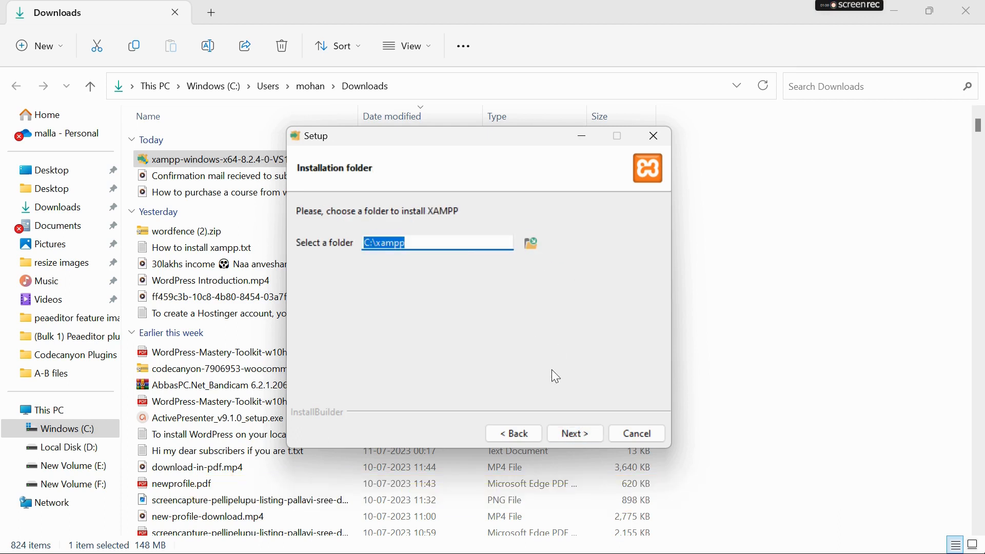
# - Change the install folder from the non-empty C:\xampp to C:\xampp_new
pyautogui.click(574, 433)
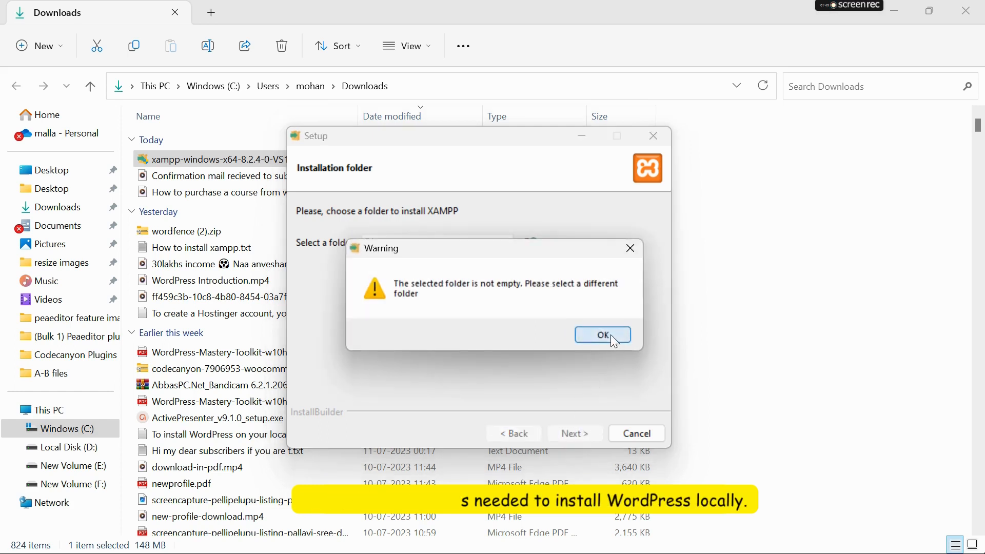
pyautogui.click(610, 334)
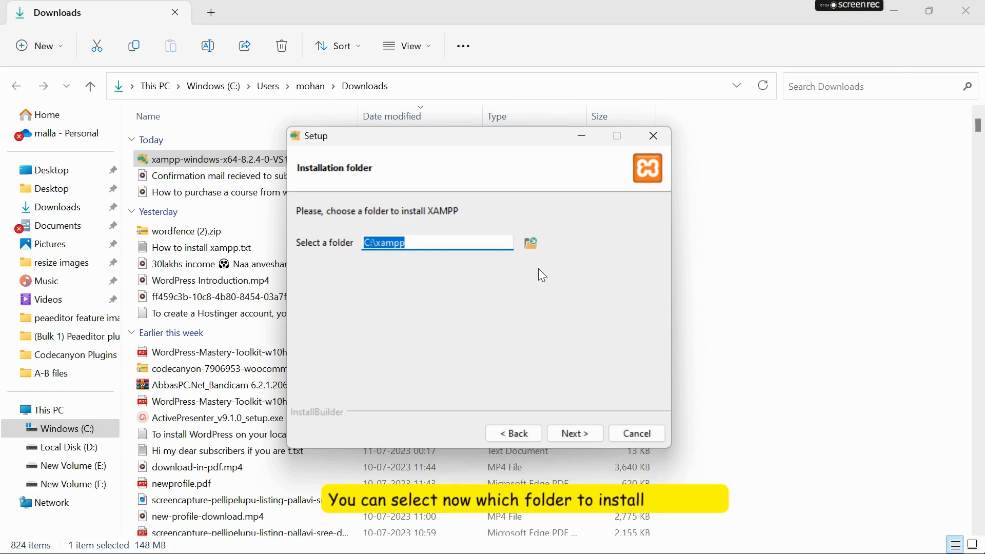
pyautogui.click(417, 242)
pyautogui.write('_new')
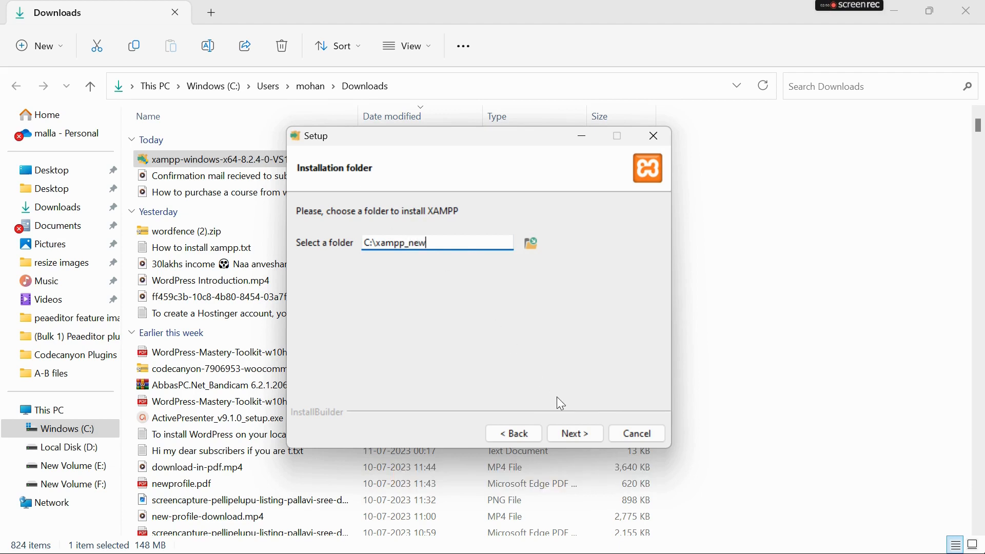
pyautogui.click(575, 432)
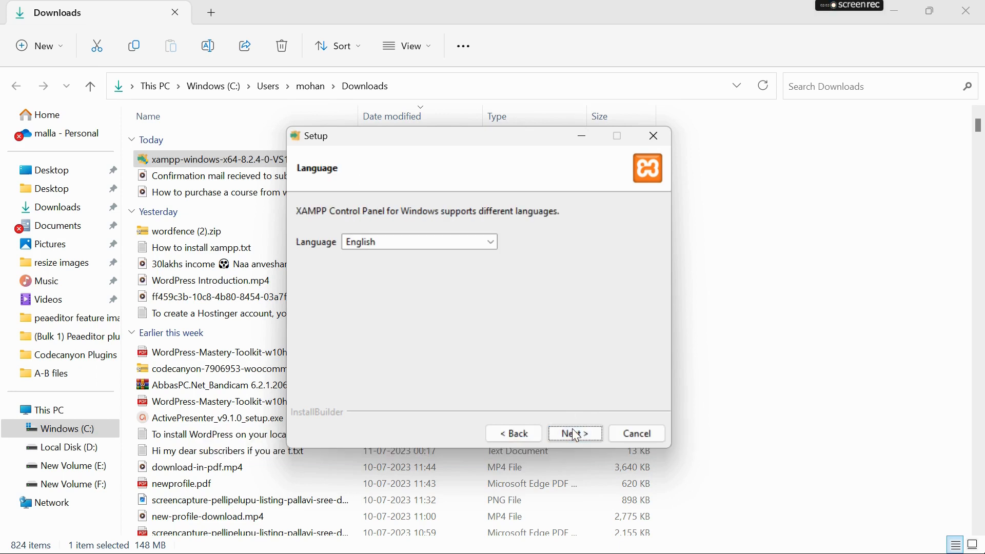
# - Keep English, run the installation, and finish with the Control Panel launching
pyautogui.click(575, 435)
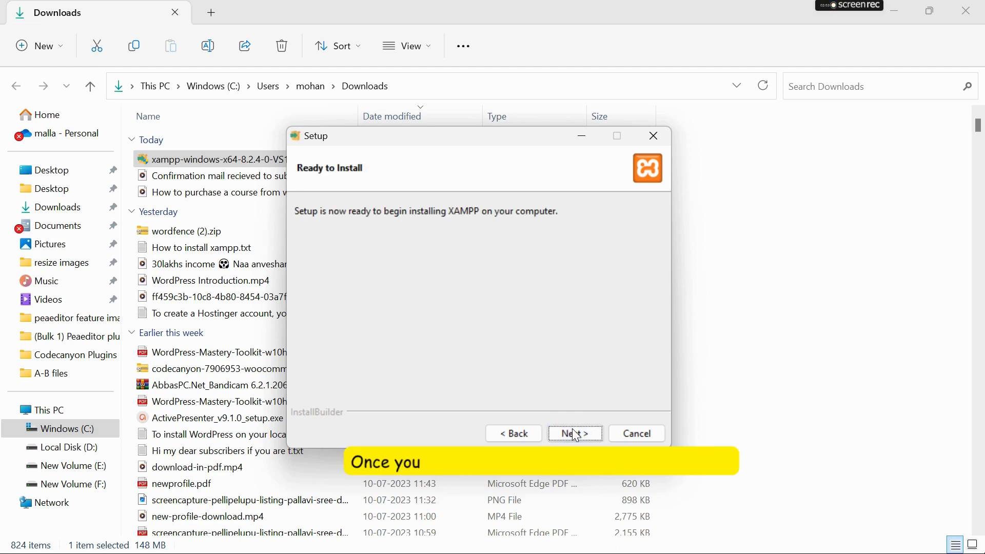
pyautogui.click(576, 435)
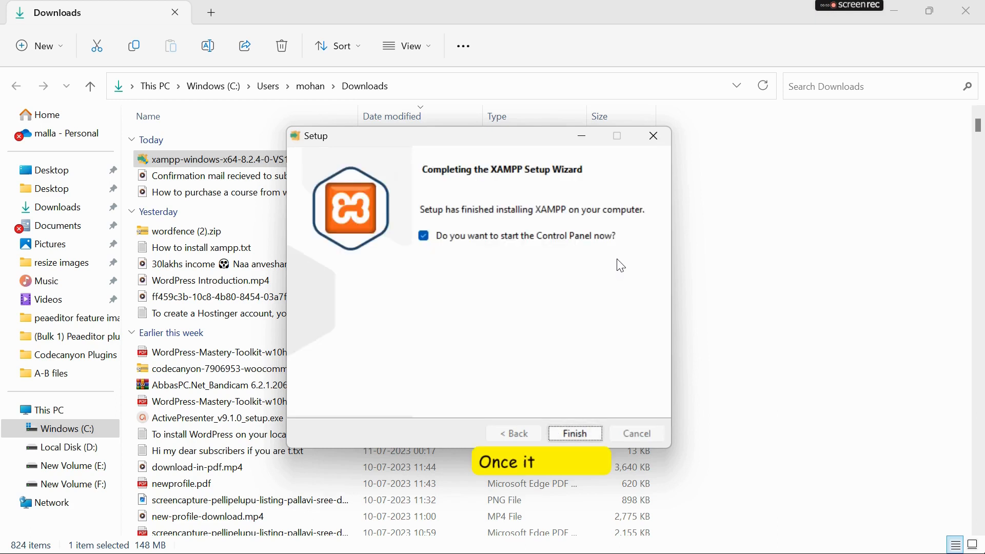
pyautogui.click(576, 434)
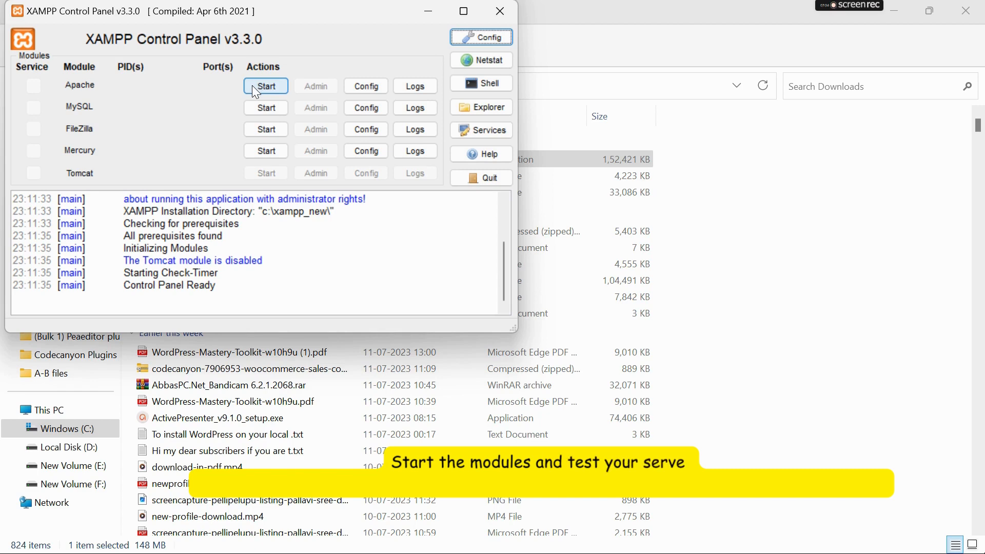
# - Enable Apache and MySQL autostart in Config, save, and dismiss the access-denied error
pyautogui.click(484, 36)
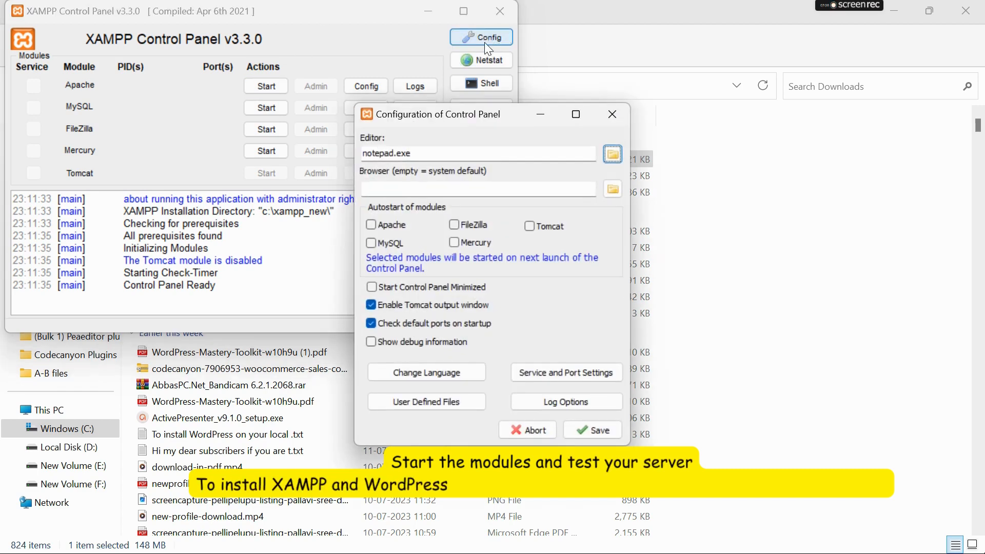
pyautogui.click(382, 224)
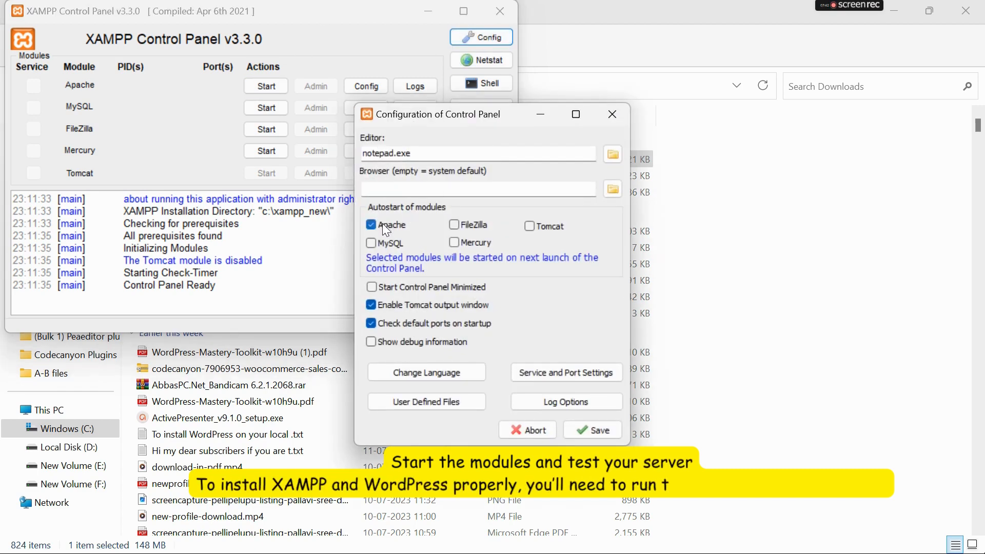
pyautogui.click(382, 241)
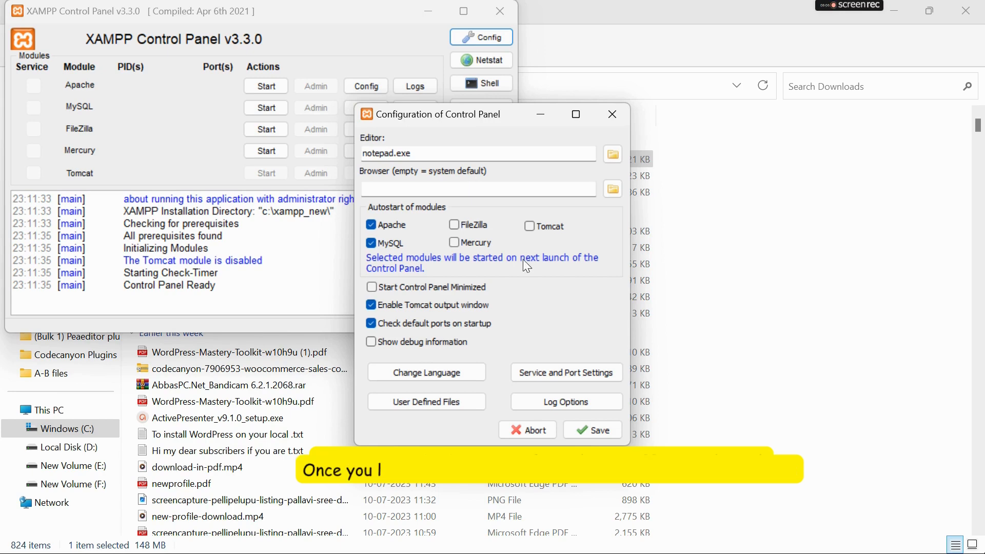
pyautogui.click(580, 426)
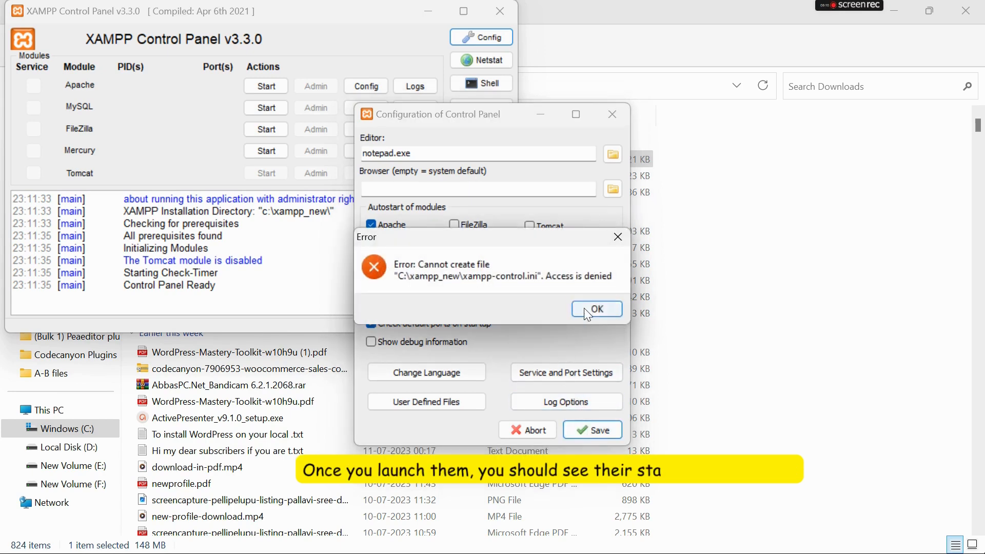
pyautogui.click(598, 308)
# - Start Apache and MySQL, then load phpMyAdmin through MySQL's Admin button
pyautogui.click(265, 87)
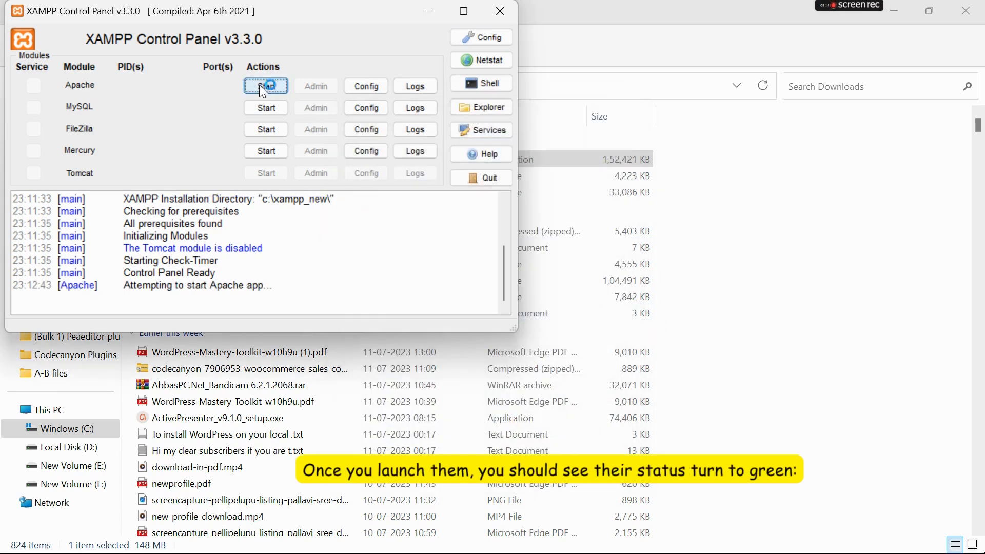
pyautogui.click(266, 109)
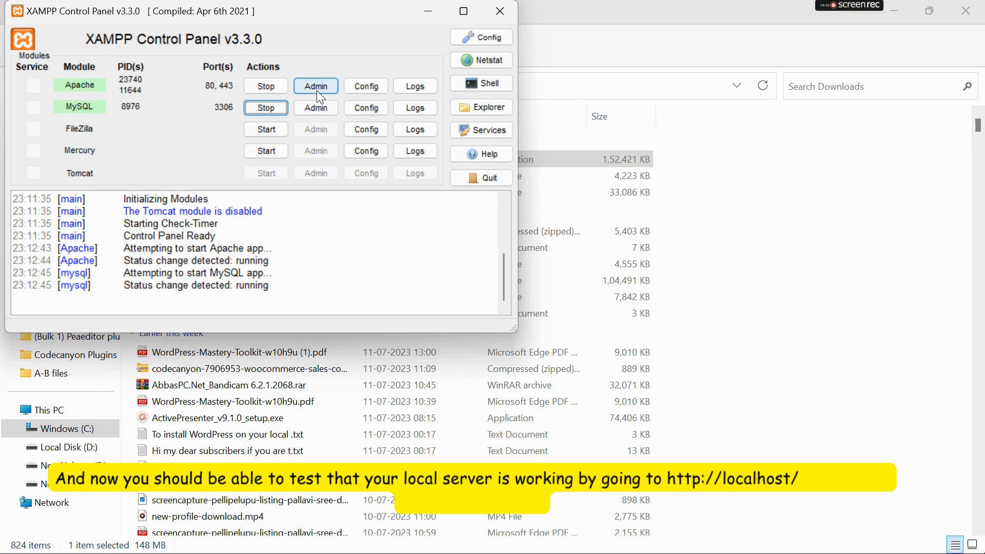
pyautogui.click(320, 106)
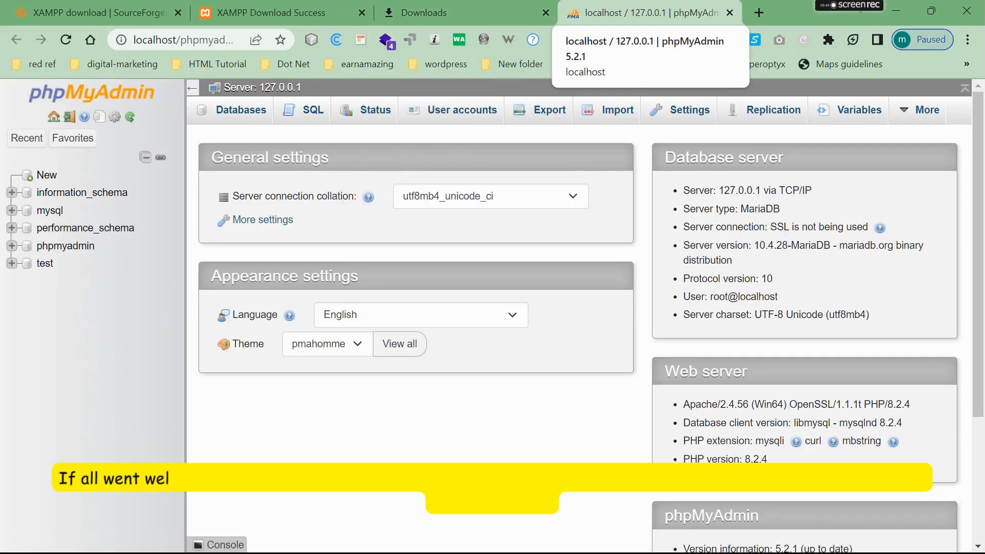
# - Check the Welcome to XAMPP page at localhost/dashboard, then start a new tab toward WordPress
pyautogui.hotkey('alt', 'Tab')
pyautogui.click(316, 86)
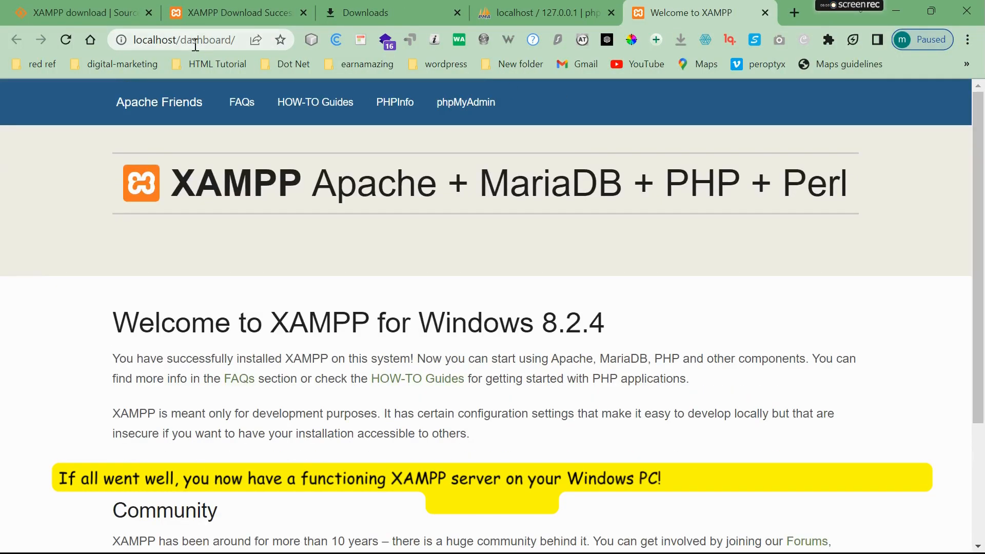
pyautogui.moveTo(177, 40); pyautogui.dragTo(340, 42)
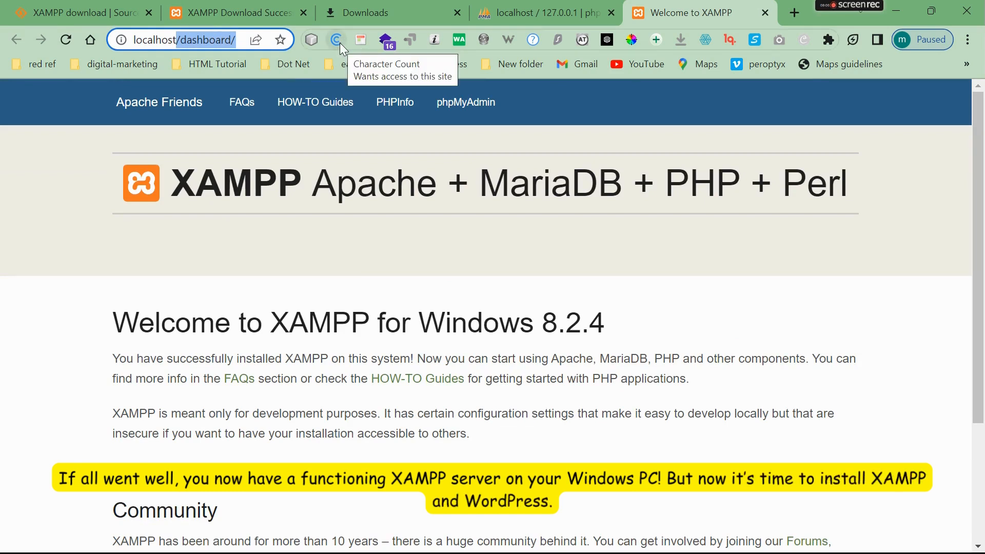
pyautogui.click(611, 263)
pyautogui.moveTo(982, 161); pyautogui.dragTo(983, 246)
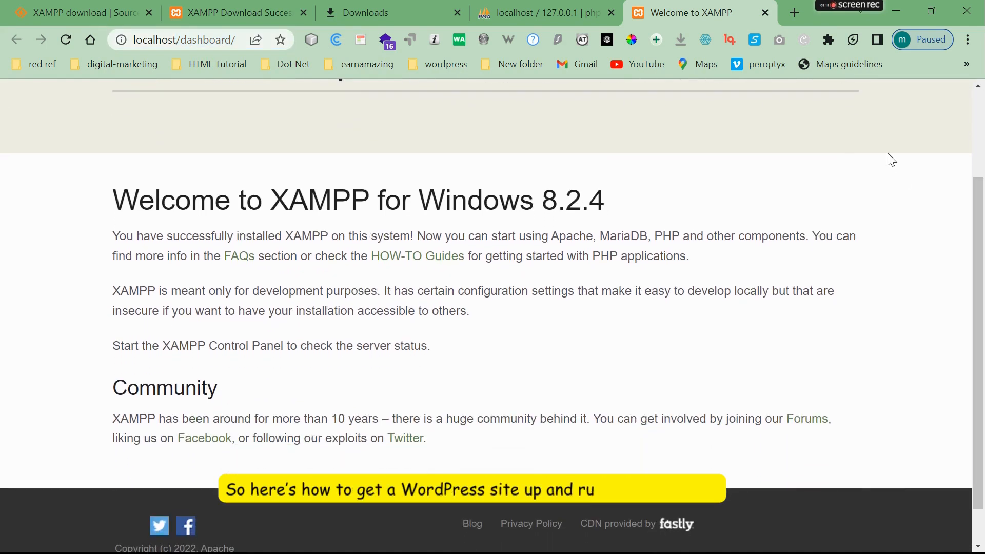
pyautogui.click(794, 12)
pyautogui.write('wor')
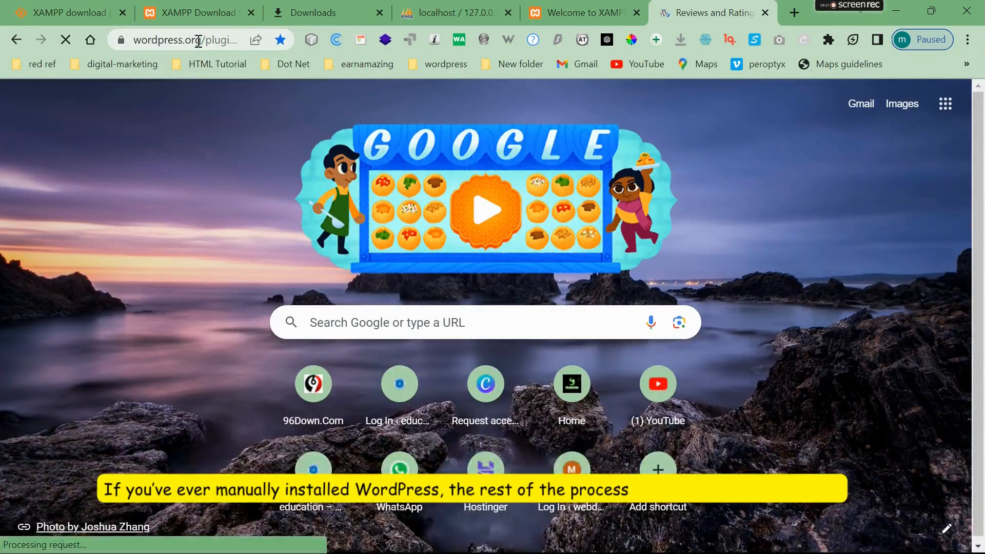
# - Go to wordpress.org and download the WordPress 6.2.2 package
pyautogui.moveTo(198, 39); pyautogui.dragTo(343, 51)
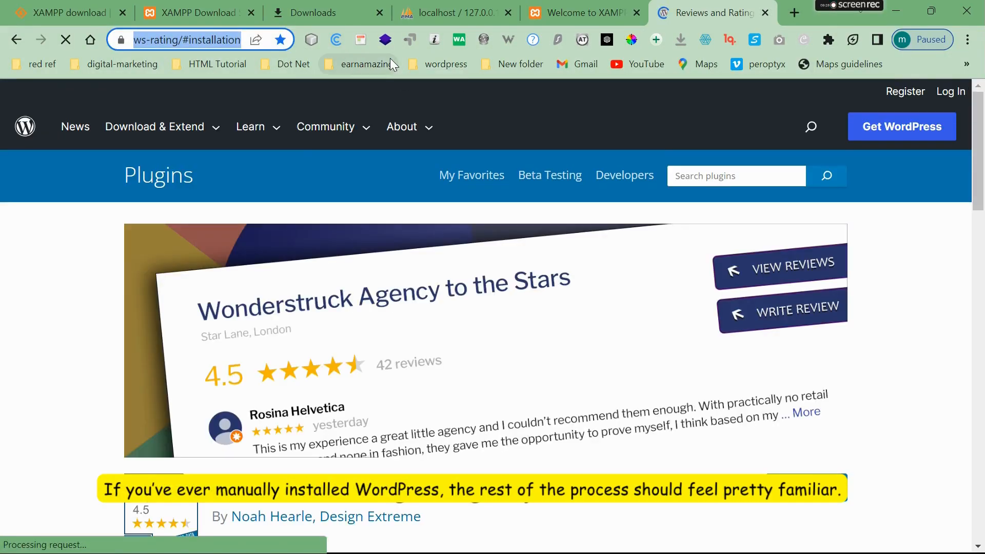
pyautogui.press('BackSpace')
pyautogui.press('Return')
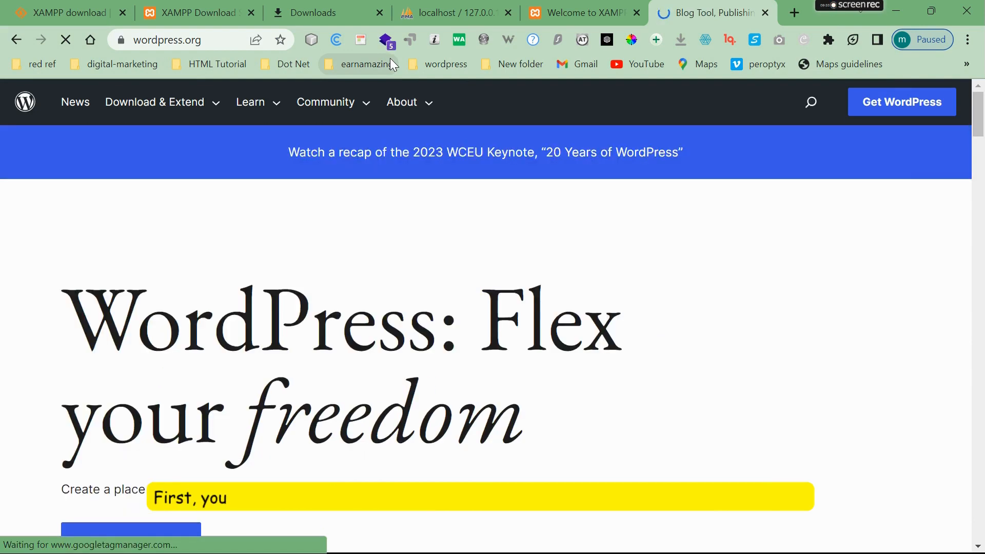
pyautogui.moveTo(984, 117); pyautogui.dragTo(983, 124)
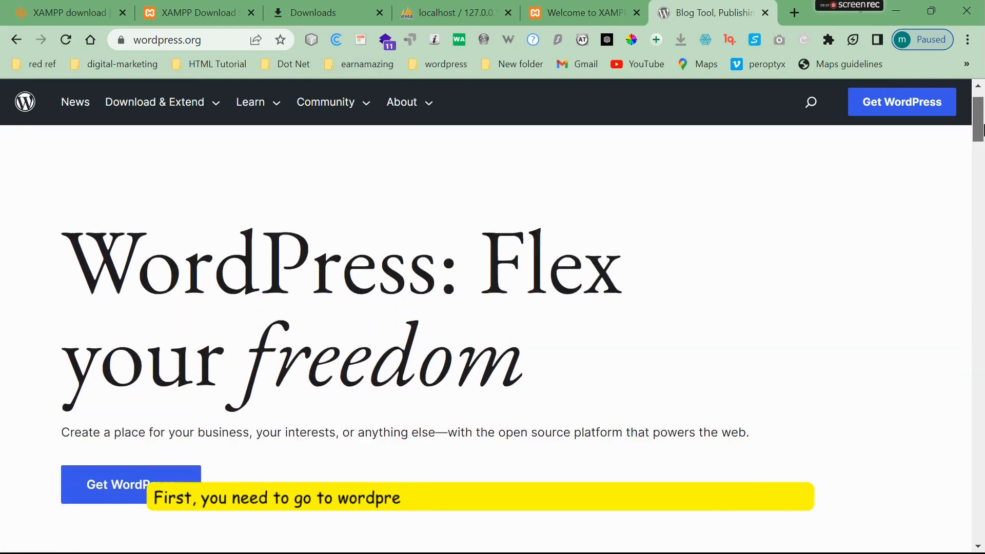
pyautogui.click(190, 448)
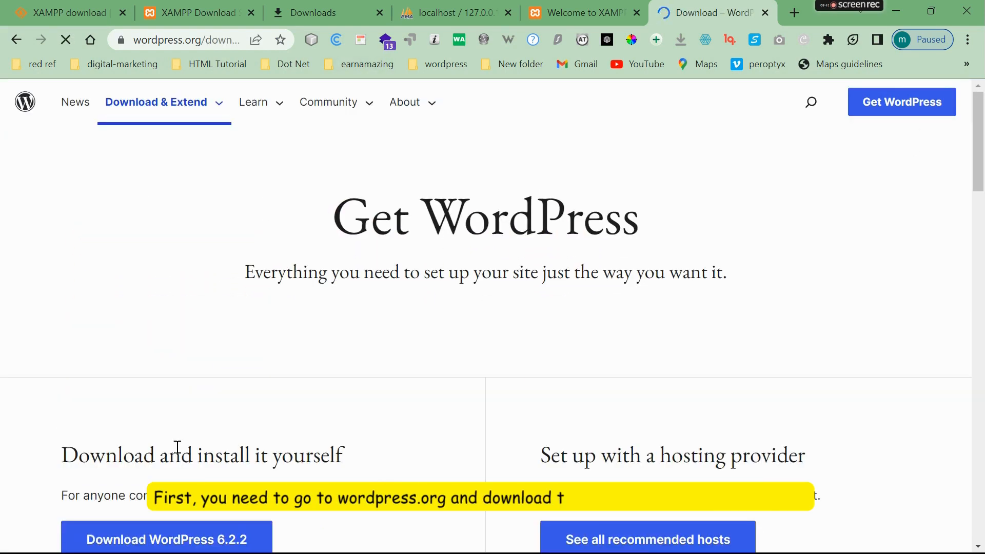
pyautogui.moveTo(982, 152); pyautogui.dragTo(981, 178)
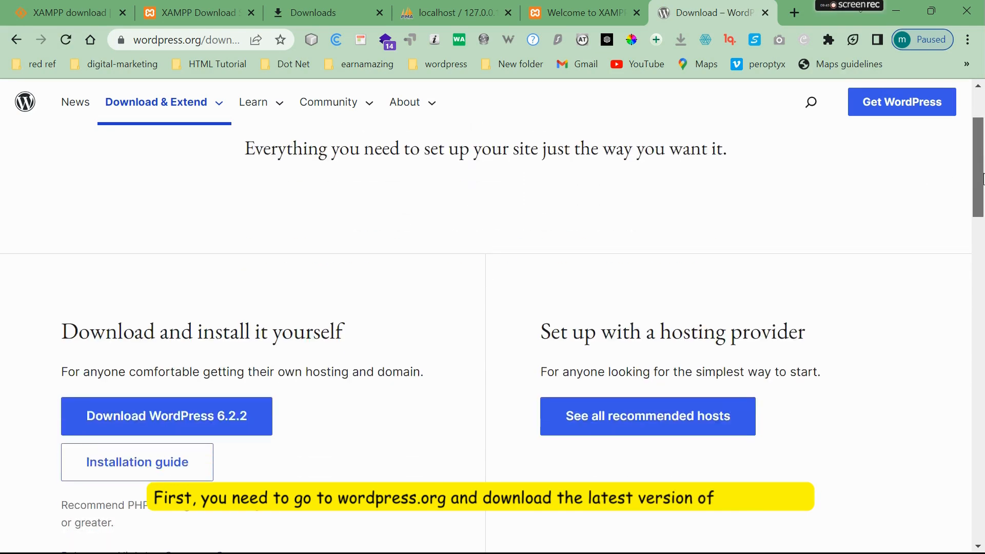
pyautogui.click(218, 417)
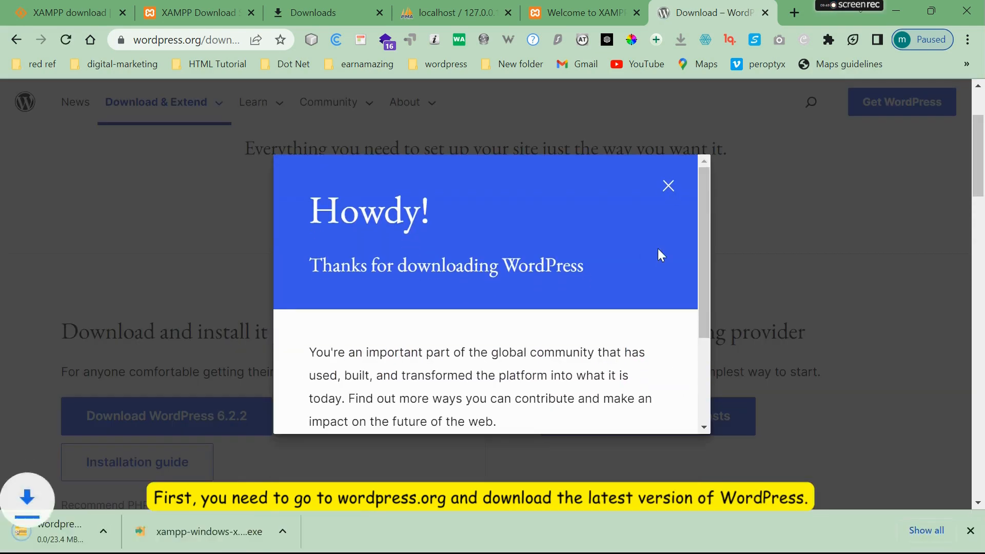
# - Reveal wordpress-6.2.2.zip in File Explorer's Downloads folder
pyautogui.moveTo(701, 222); pyautogui.dragTo(691, 321)
pyautogui.click(167, 532)
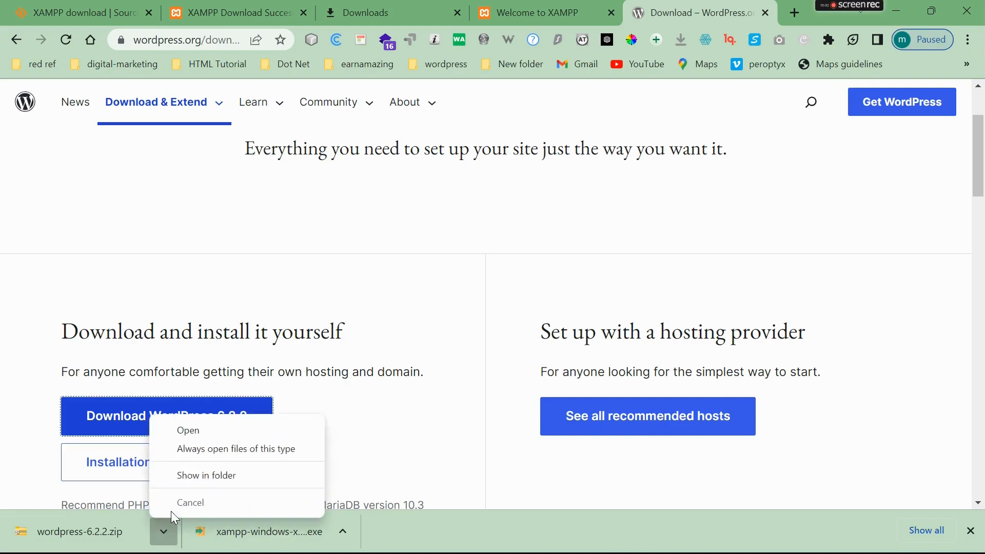
pyautogui.click(196, 473)
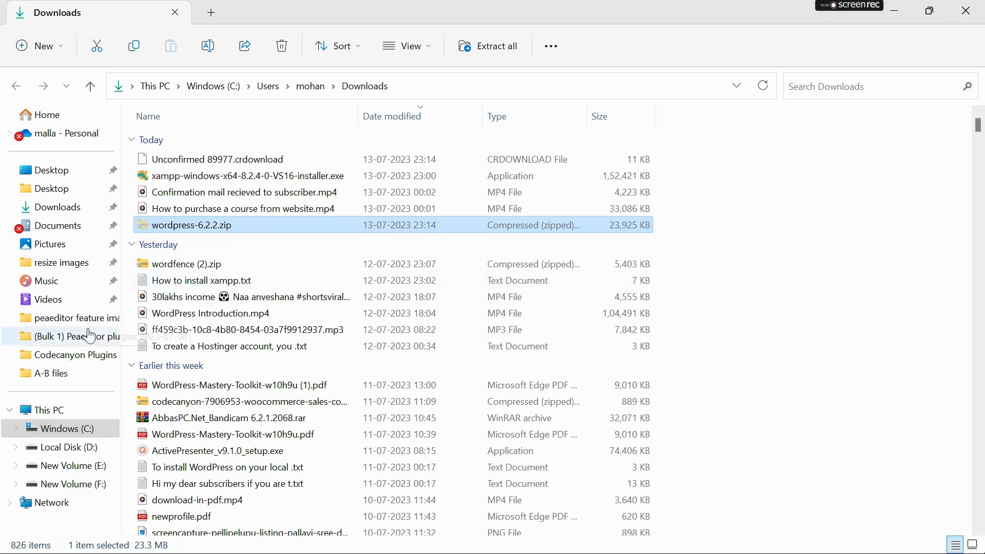
# - Go to C:\xampp_new\htdocs and paste wordpress-6.2.2.zip there
pyautogui.click(69, 433)
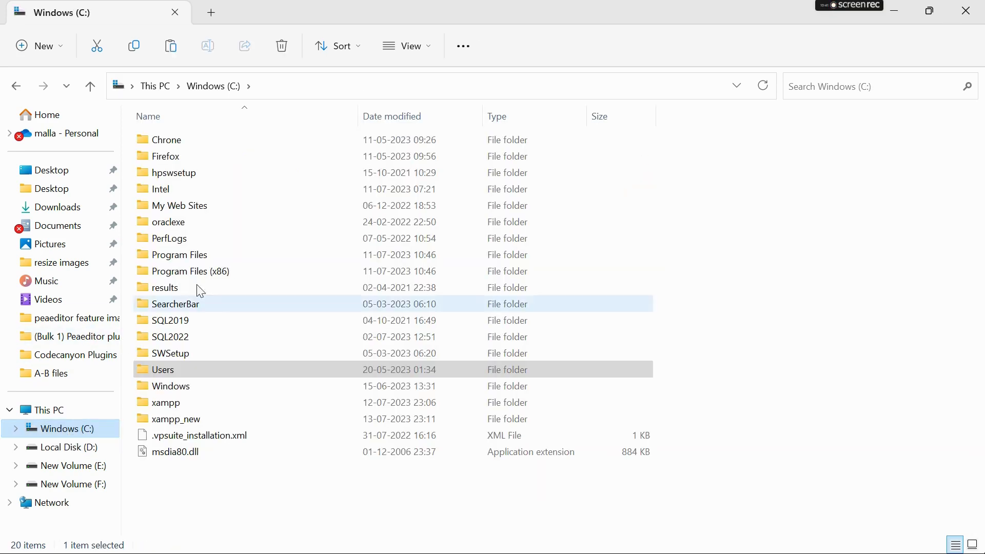
pyautogui.click(203, 418)
pyautogui.doubleClick(200, 418)
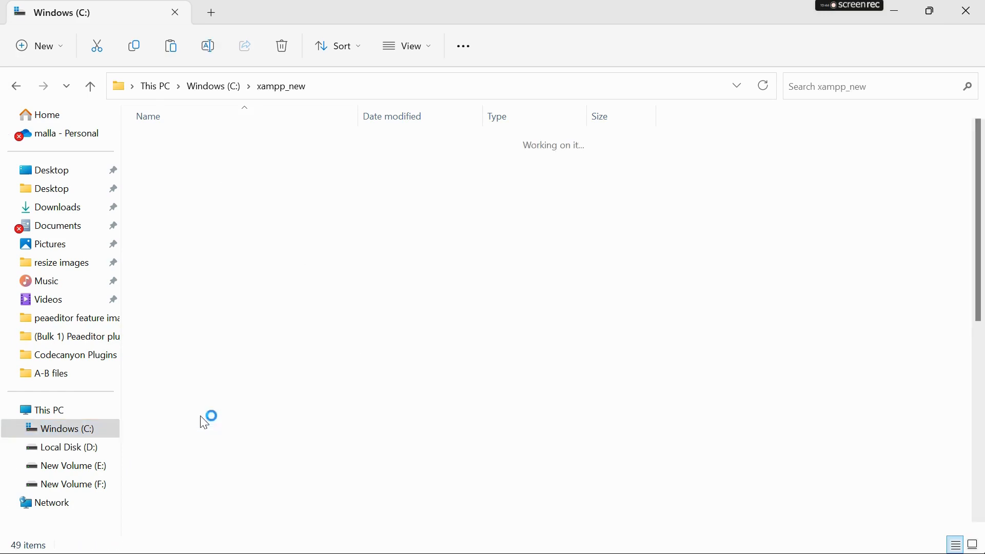
pyautogui.doubleClick(256, 231)
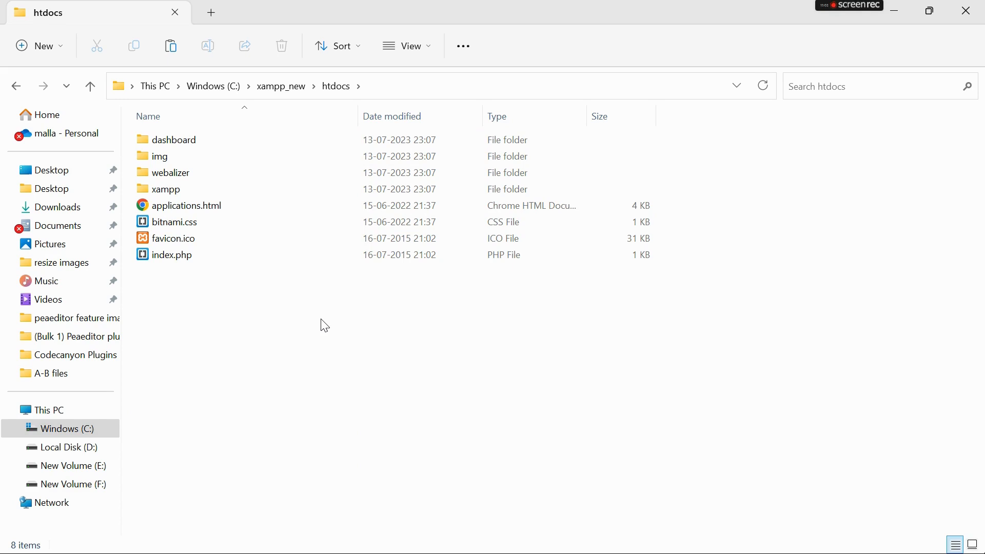
pyautogui.hotkey('ctrl', 'v')
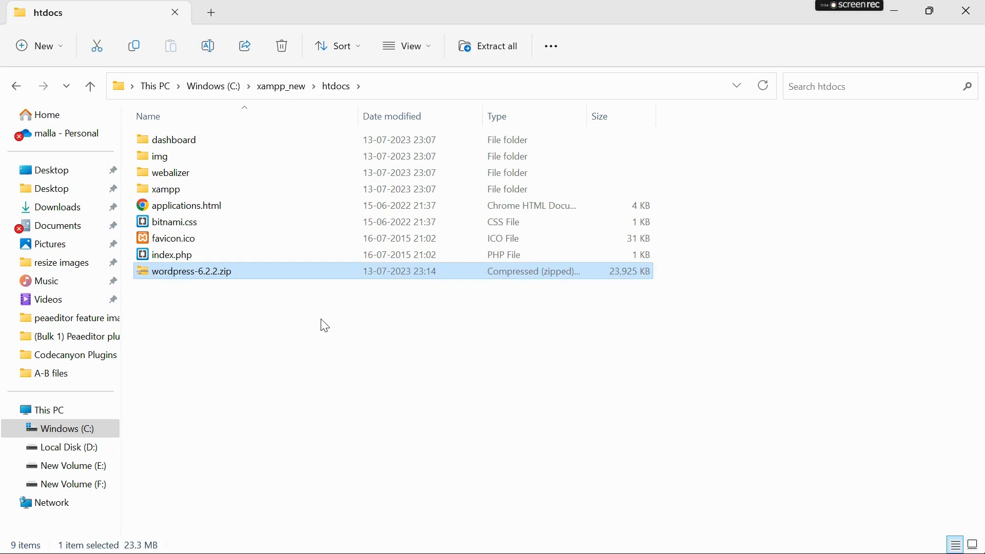
# - Extract wordpress-6.2.2.zip with Extract All to the default htdocs destination
pyautogui.rightClick(265, 279)
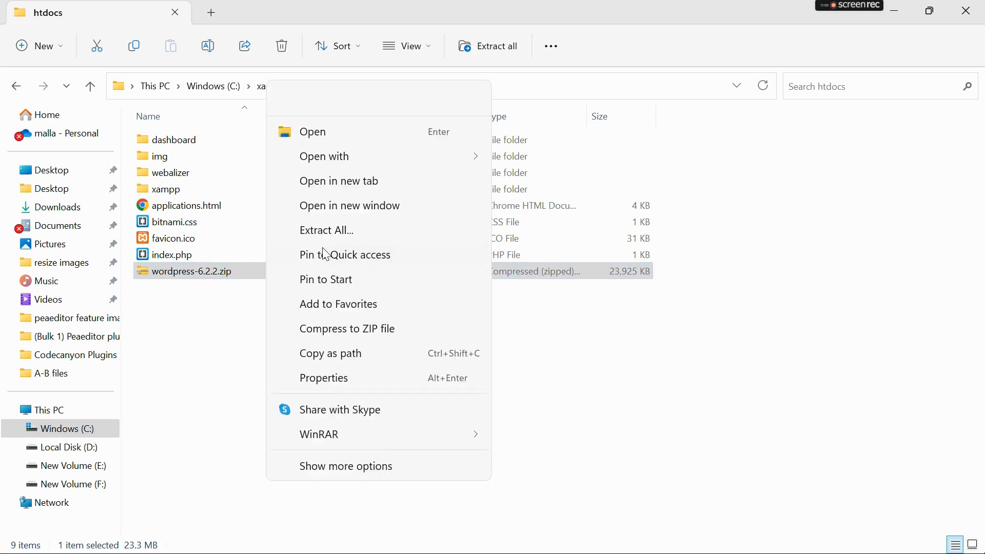
pyautogui.click(332, 233)
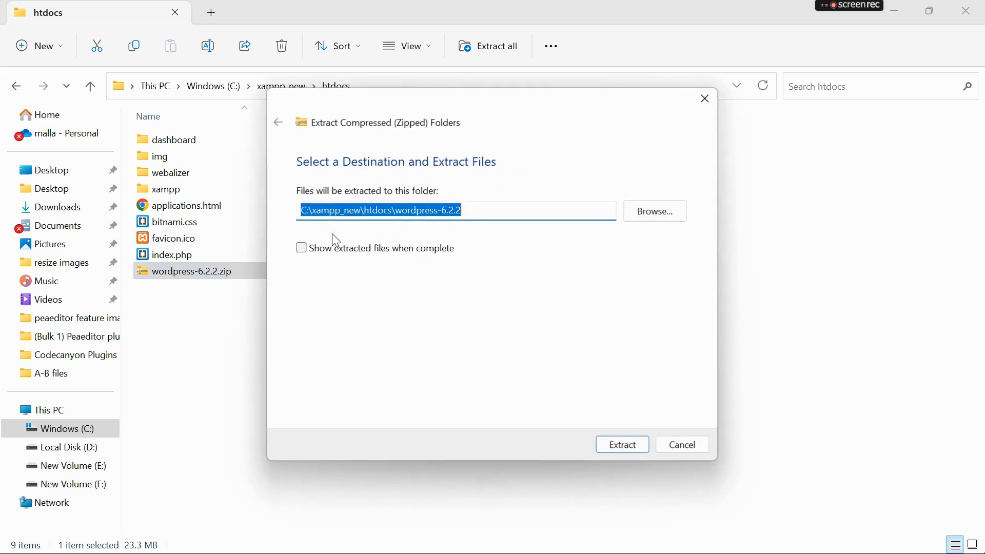
pyautogui.click(644, 446)
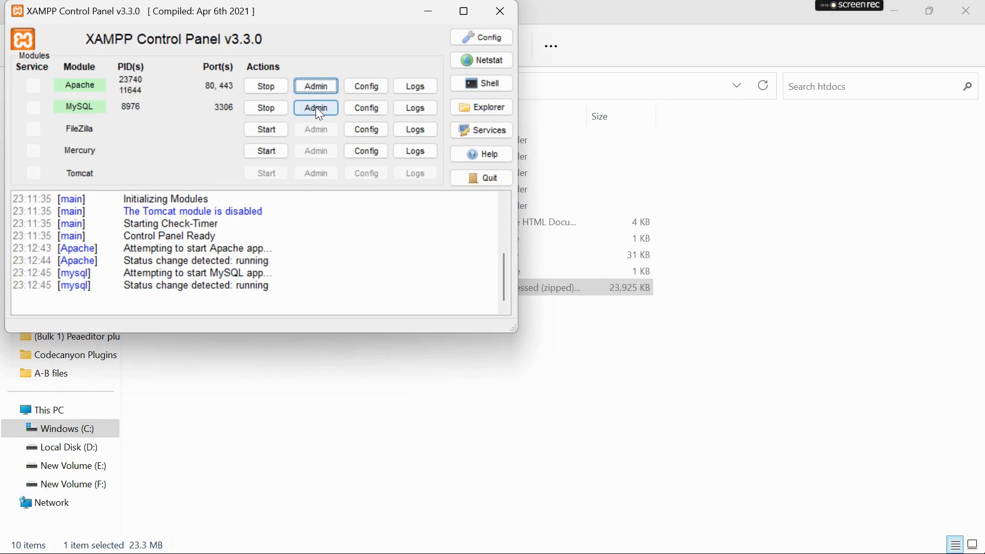
# - Open phpMyAdmin and create a new database named Wordpress
pyautogui.click(315, 108)
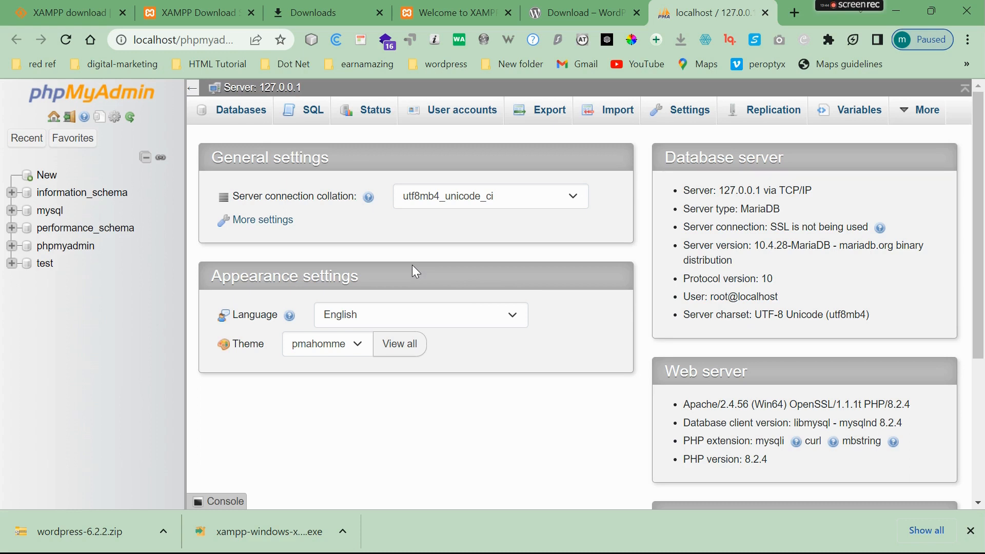
pyautogui.click(46, 177)
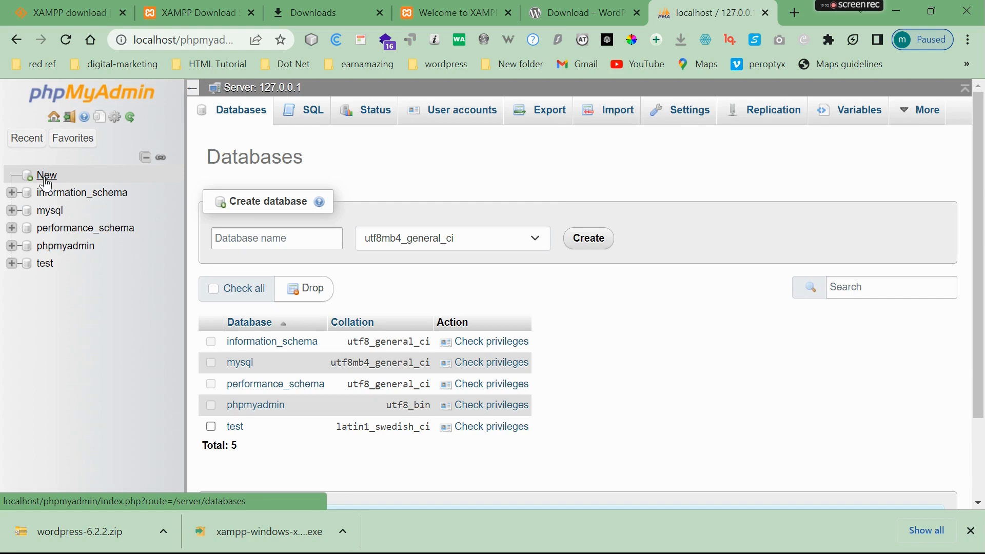
pyautogui.click(238, 235)
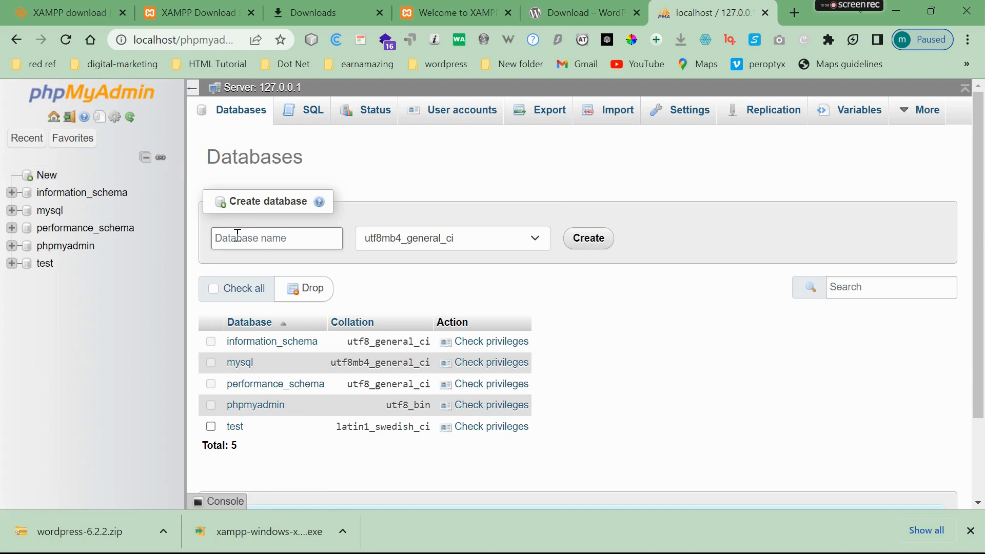
pyautogui.write('Wordpress')
pyautogui.click(585, 238)
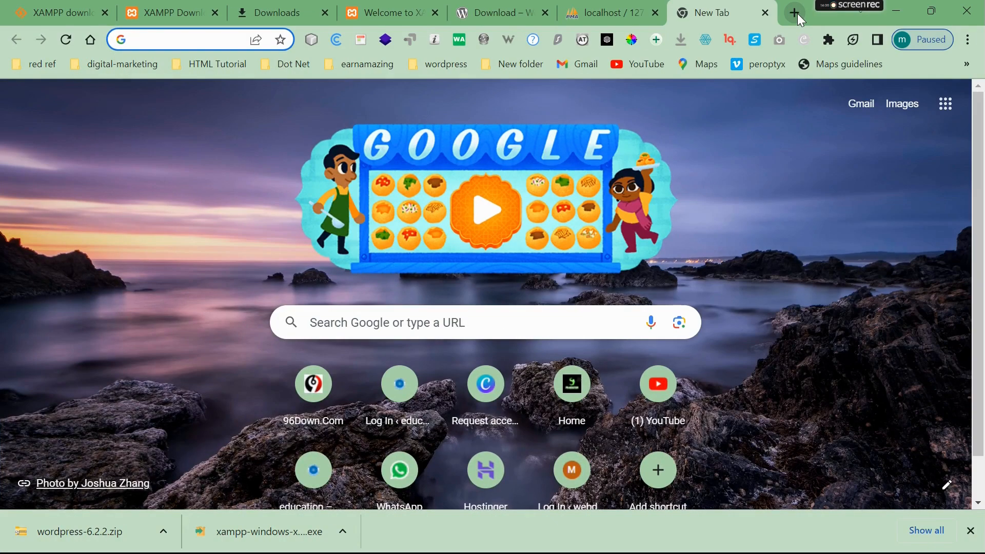
# - Rename the extracted wordpress-6.2.2 folder in htdocs to wordpress
pyautogui.hotkey('alt', 'Tab')
pyautogui.press('Tab')
pyautogui.click(380, 190)
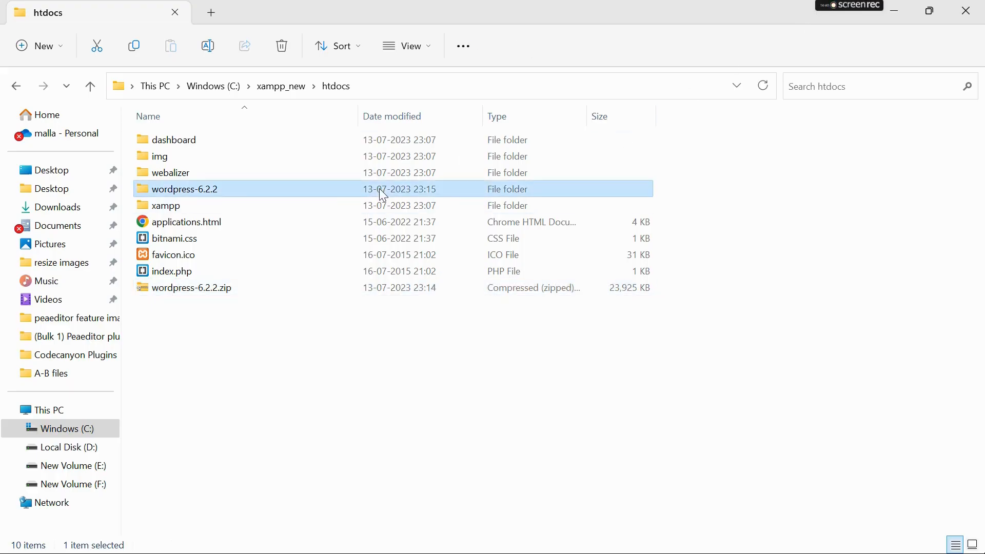
pyautogui.press('F2')
pyautogui.press('End')
pyautogui.press('BackSpace')
pyautogui.press('BackSpace')
pyautogui.press('BackSpace')
pyautogui.press('BackSpace')
pyautogui.press('BackSpace')
pyautogui.press('BackSpace')
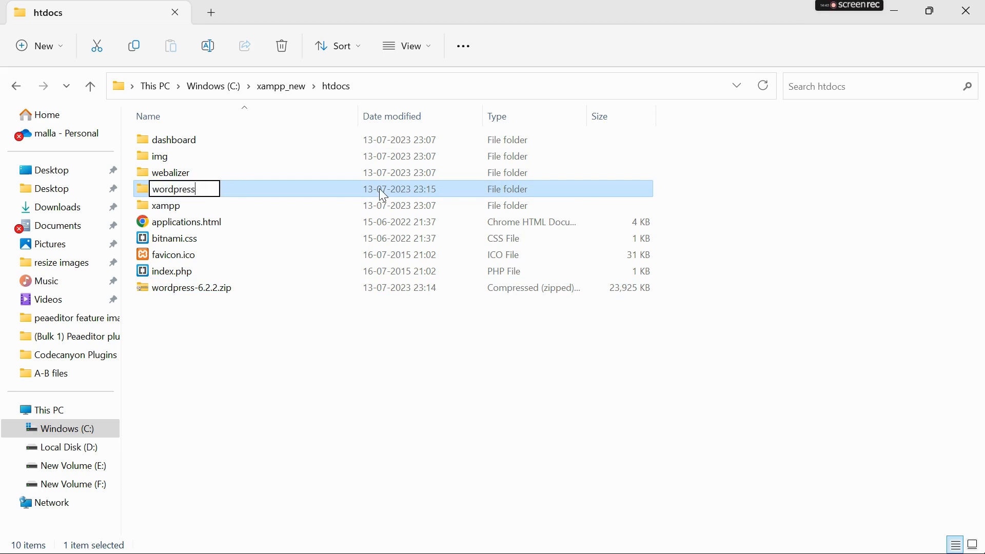
pyautogui.press('Return')
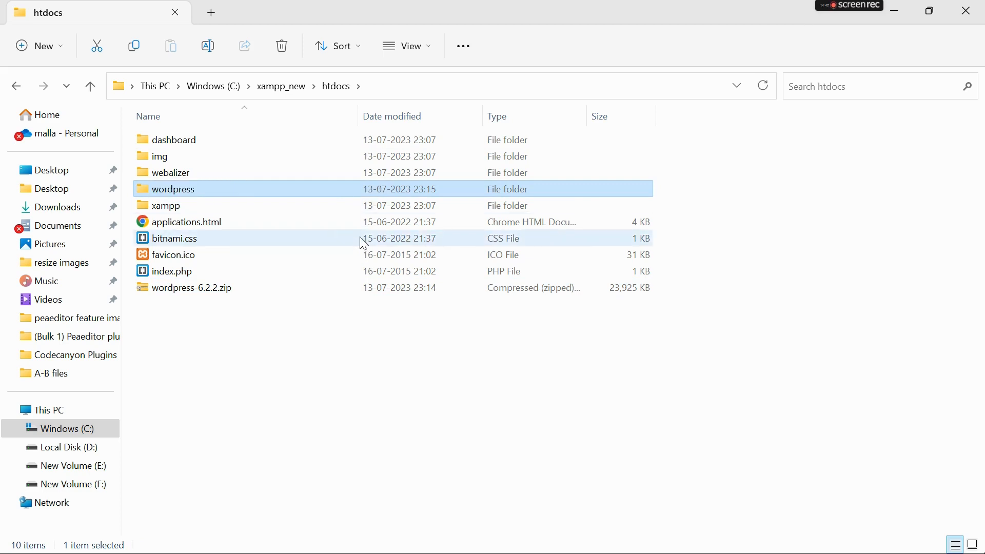
pyautogui.press('F2')
# - Start typing the localhost site address in a new Chrome tab
pyautogui.click(346, 192)
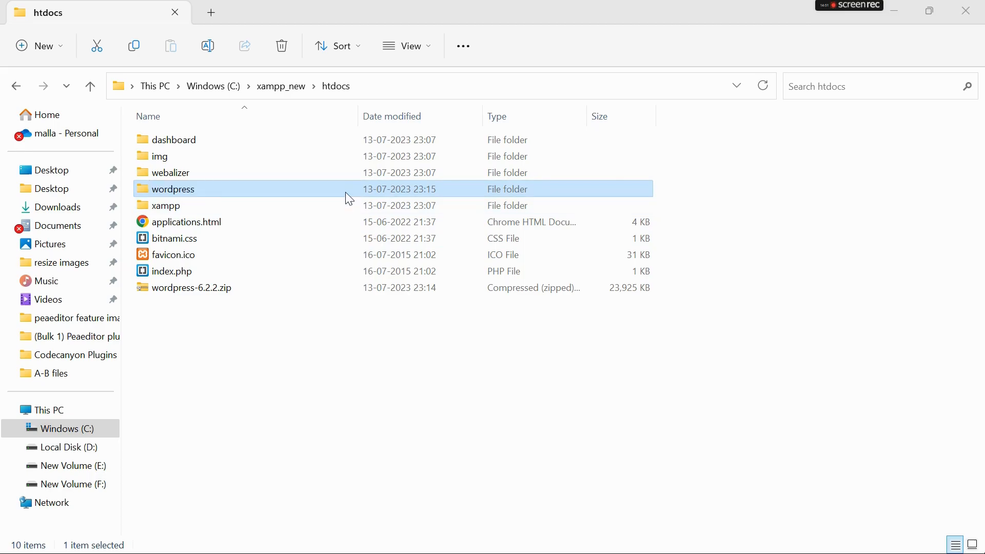
pyautogui.hotkey('alt', 'Tab')
pyautogui.write('local')
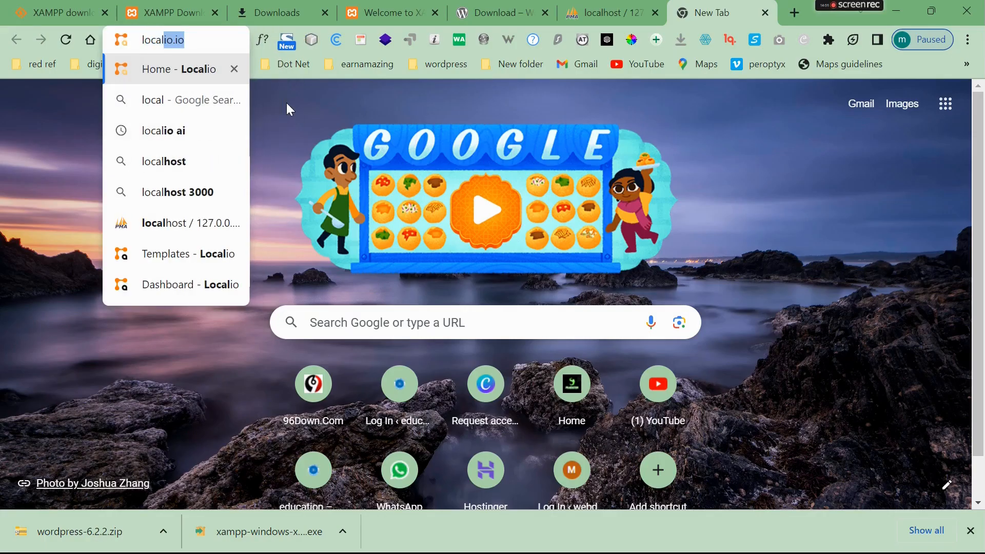
pyautogui.write('hst/')
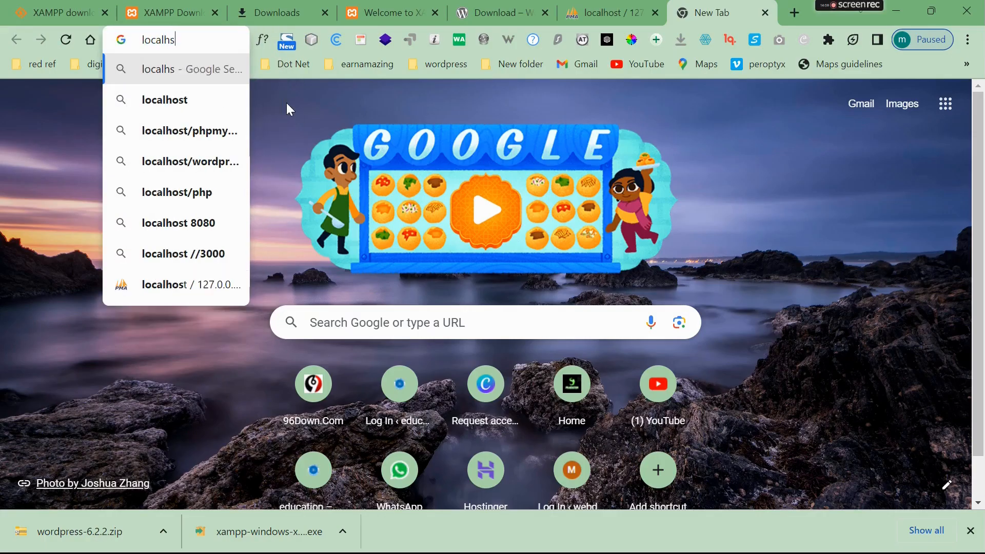
# - Load localhost/wordpress and continue setup with English (United States) as the language
pyautogui.press('BackSpace')
pyautogui.press('BackSpace')
pyautogui.press('BackSpace')
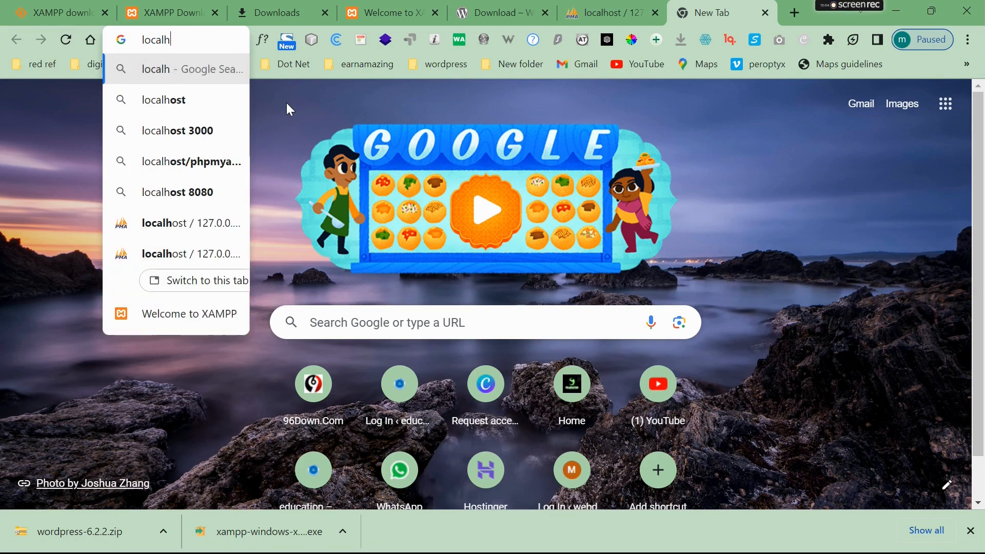
pyautogui.write('ost/wordpress')
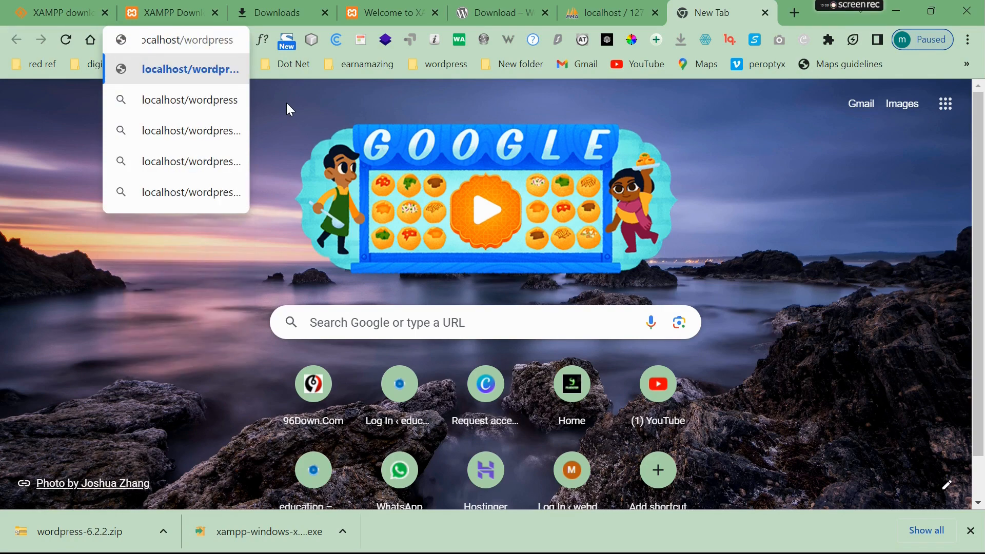
pyautogui.press('Return')
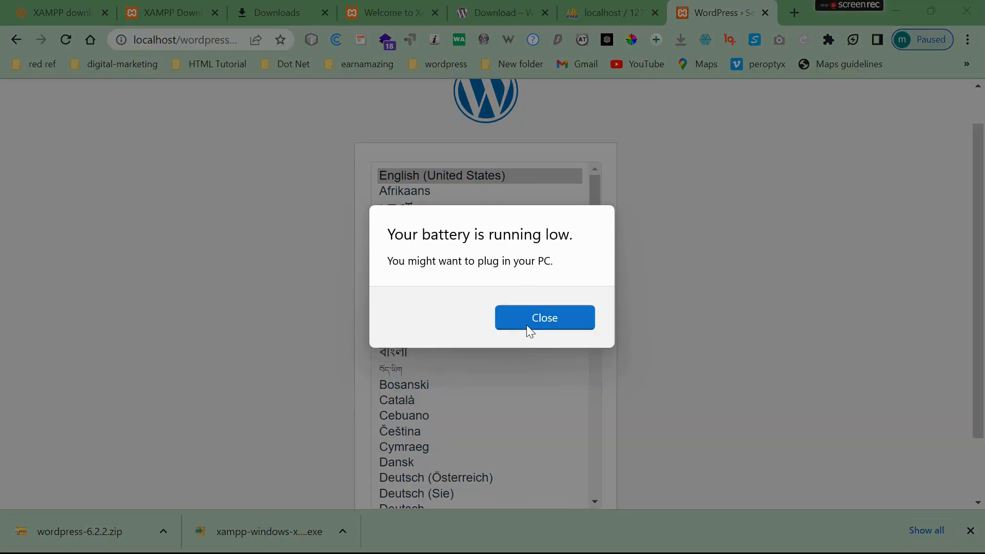
pyautogui.click(526, 325)
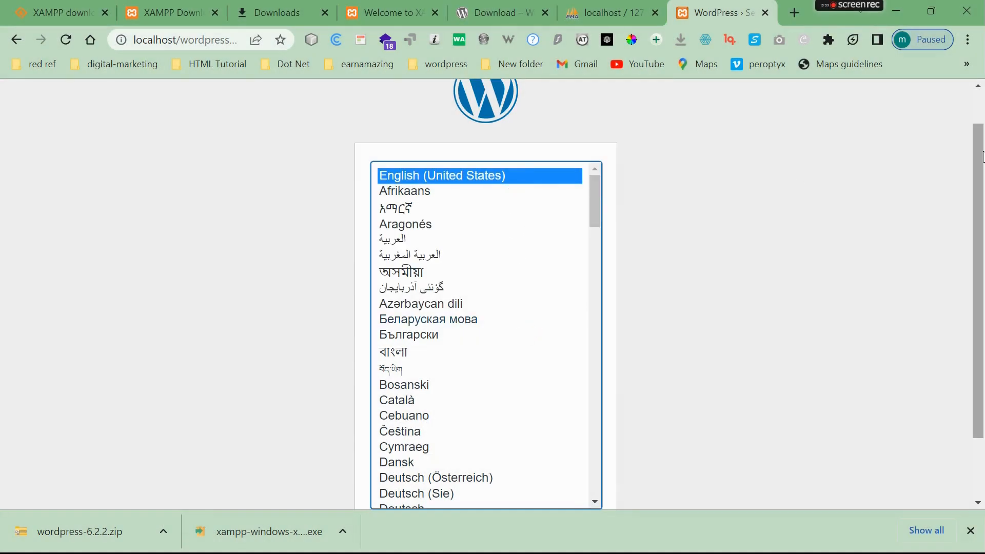
pyautogui.scroll(-2, 977, 257)
pyautogui.click(584, 458)
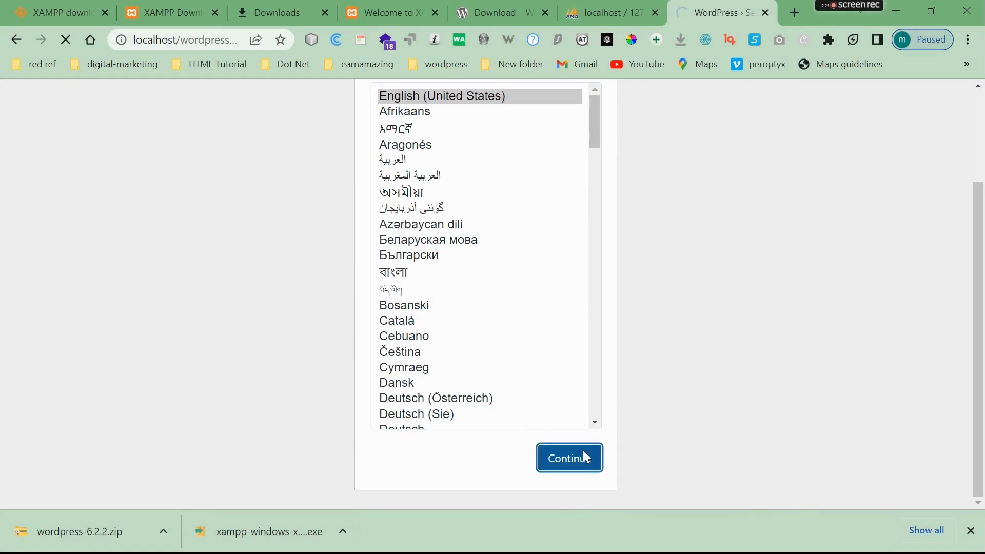
pyautogui.moveTo(982, 197); pyautogui.dragTo(981, 229)
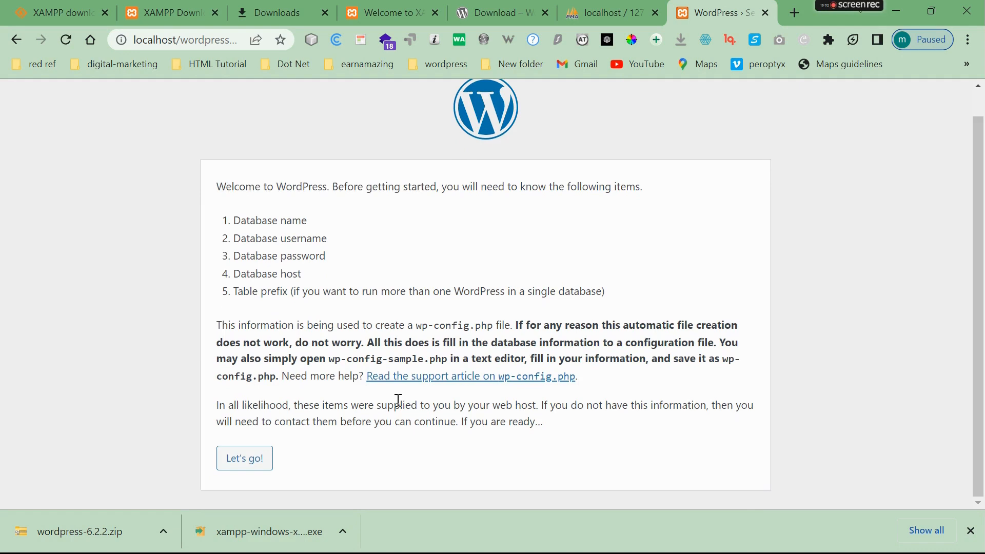
# - Submit database name wordpress with username root, then run the installation
pyautogui.click(259, 462)
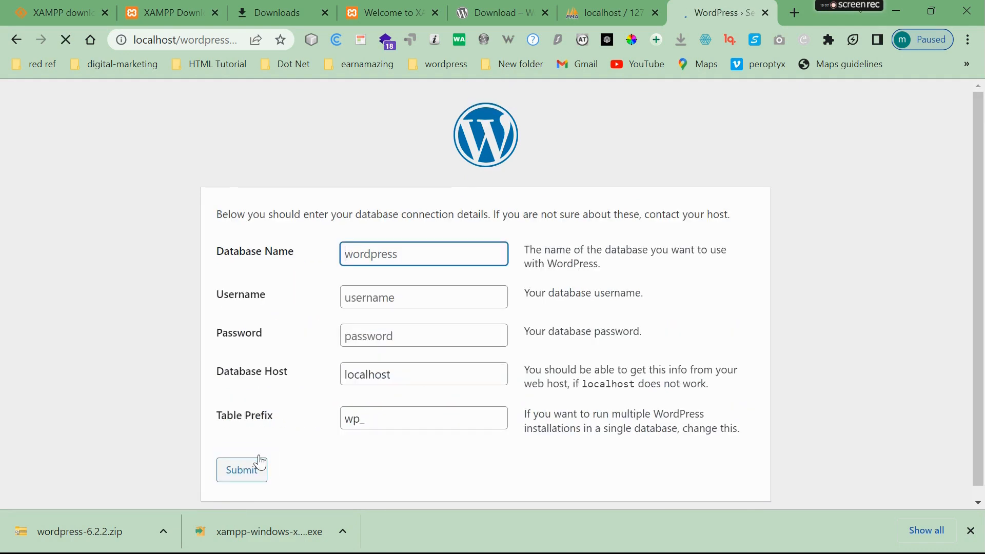
pyautogui.write('wordpress')
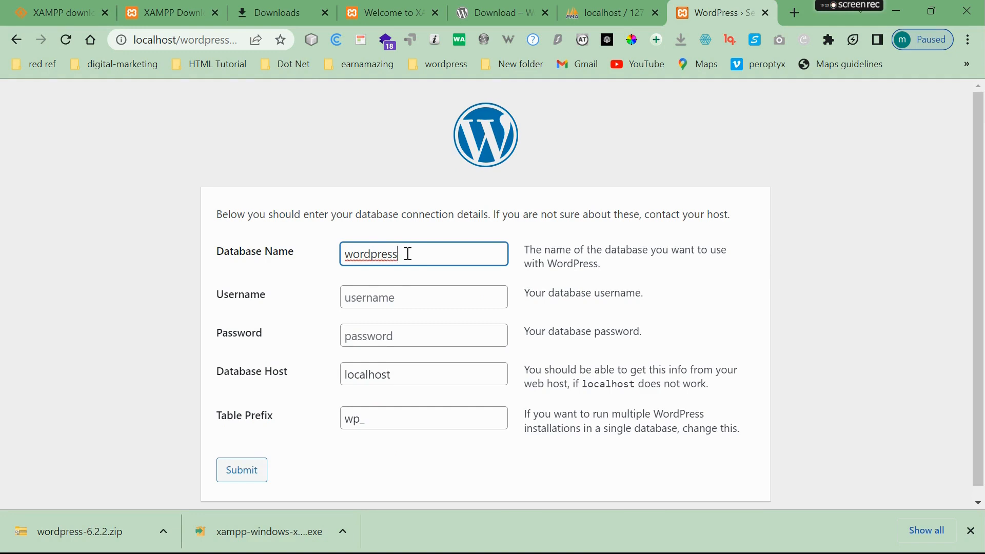
pyautogui.click(390, 295)
pyautogui.write('root')
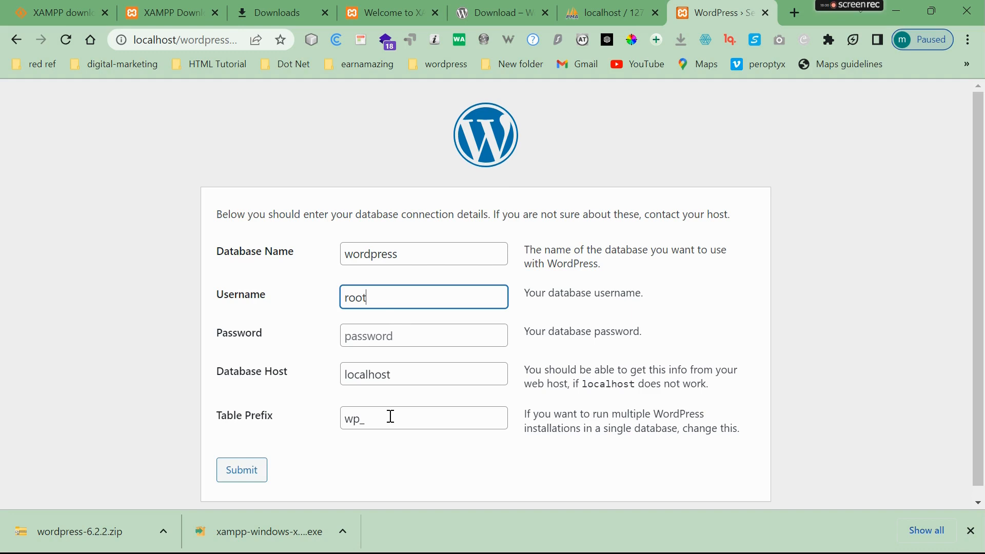
pyautogui.click(236, 476)
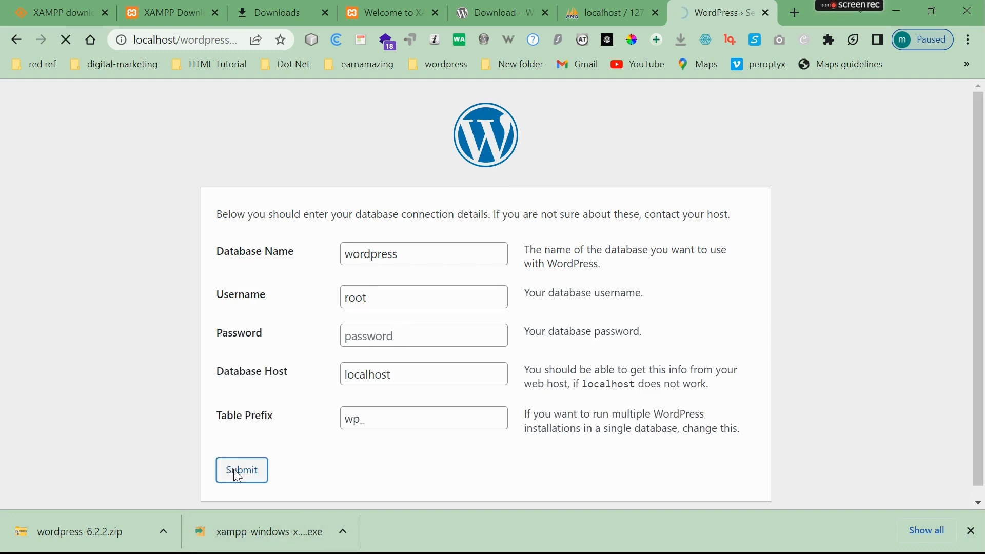
pyautogui.click(296, 277)
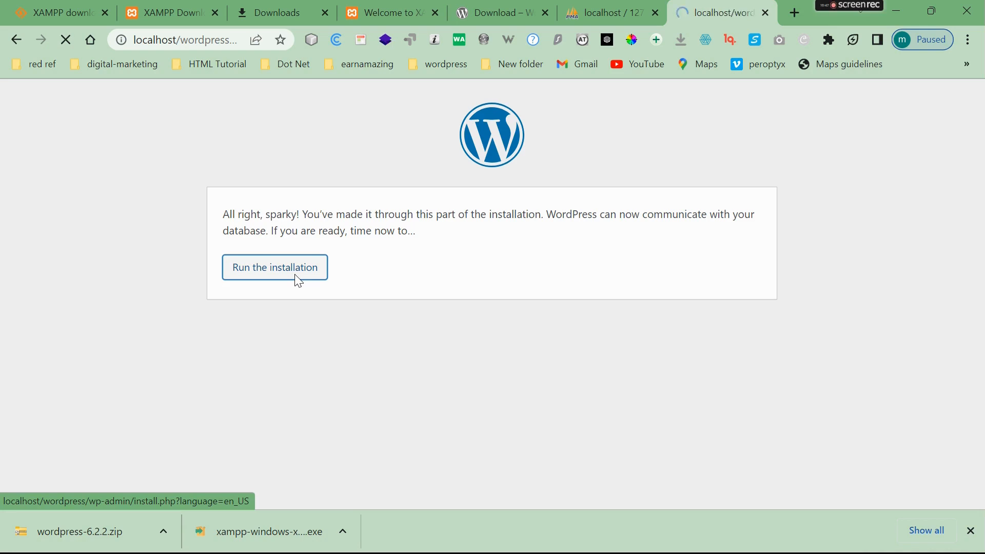
# - Enter the site title 'my first website' and an initial admin username
pyautogui.click(394, 366)
pyautogui.write('my first website')
pyautogui.scroll(-2, 462, 349)
pyautogui.click(505, 337)
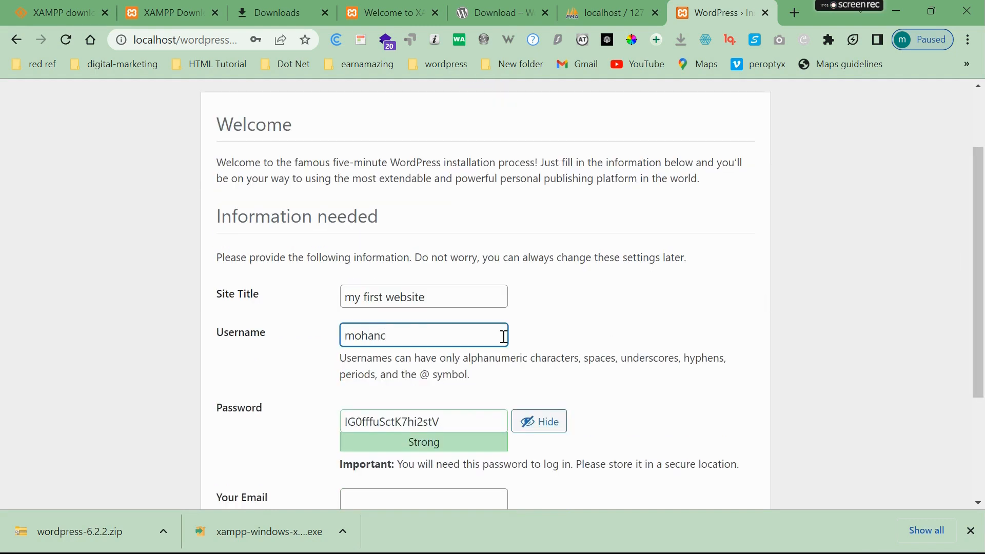
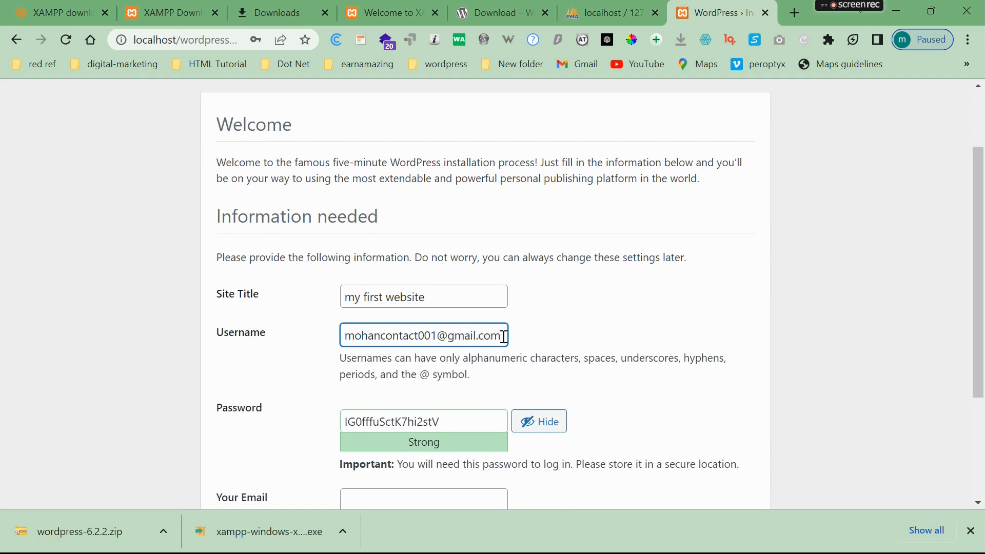
# - Replace the generated password with a custom weak password and confirm its use
pyautogui.doubleClick(442, 420)
pyautogui.click(549, 416)
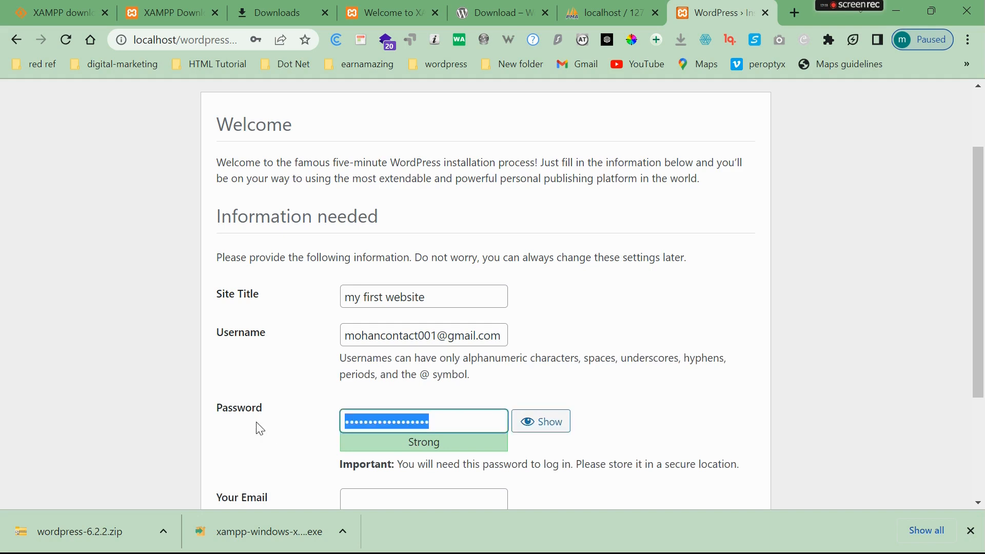
pyautogui.click(528, 422)
pyautogui.doubleClick(479, 417)
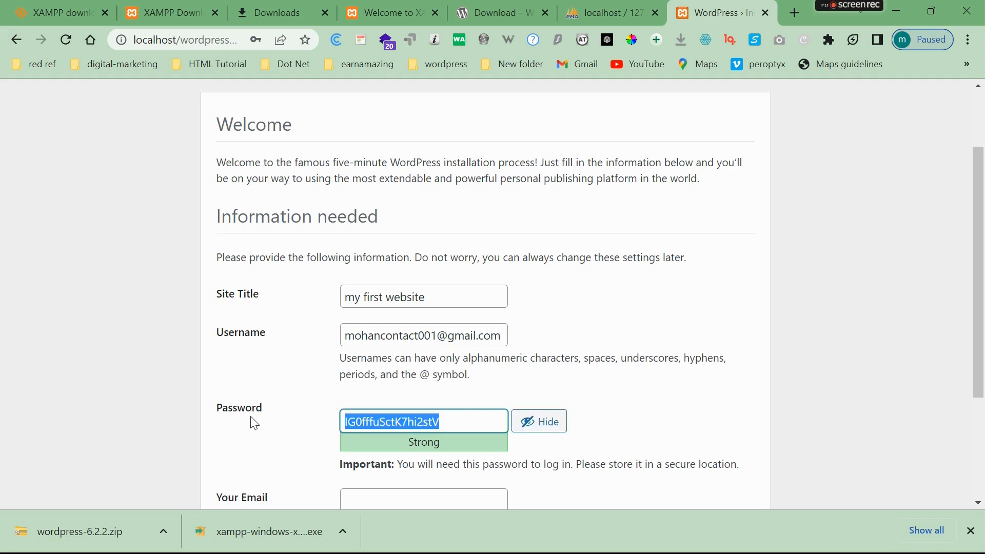
pyautogui.write('Admin@123')
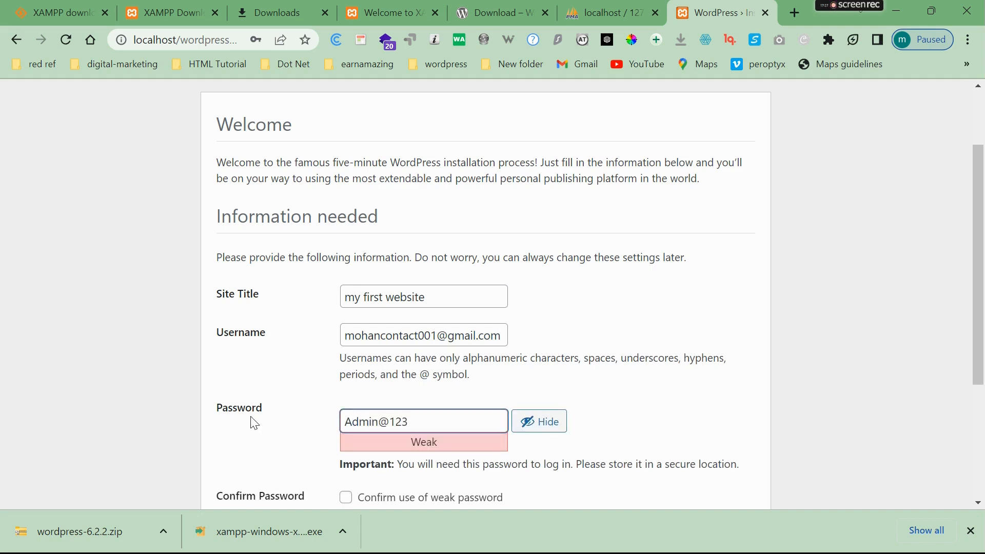
pyautogui.scroll(-2, 975, 336)
pyautogui.scroll(-1, 974, 336)
pyautogui.click(346, 345)
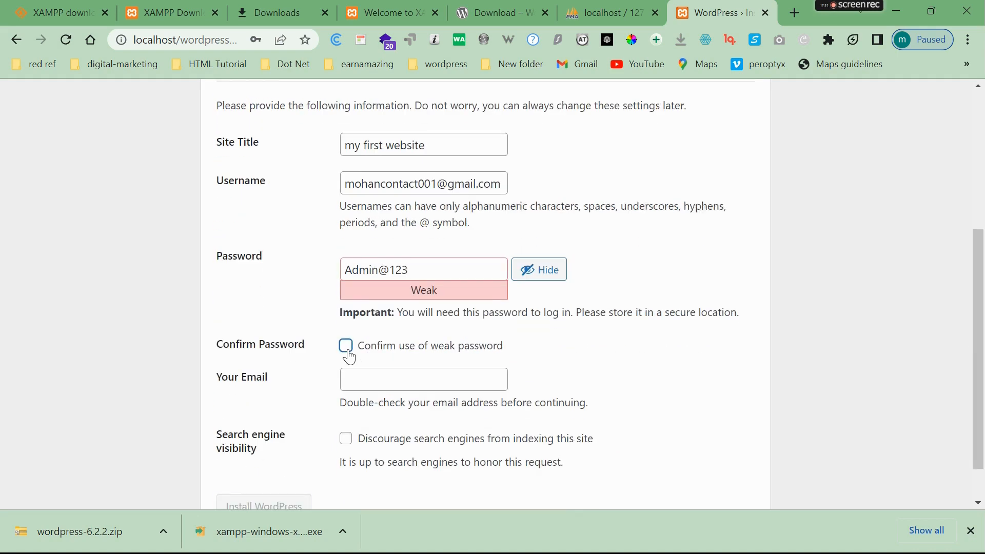
# - Edit the admin username, replacing its e-mail portion with a short name
pyautogui.tripleClick(442, 183)
pyautogui.hotkey('ctrl', 'c')
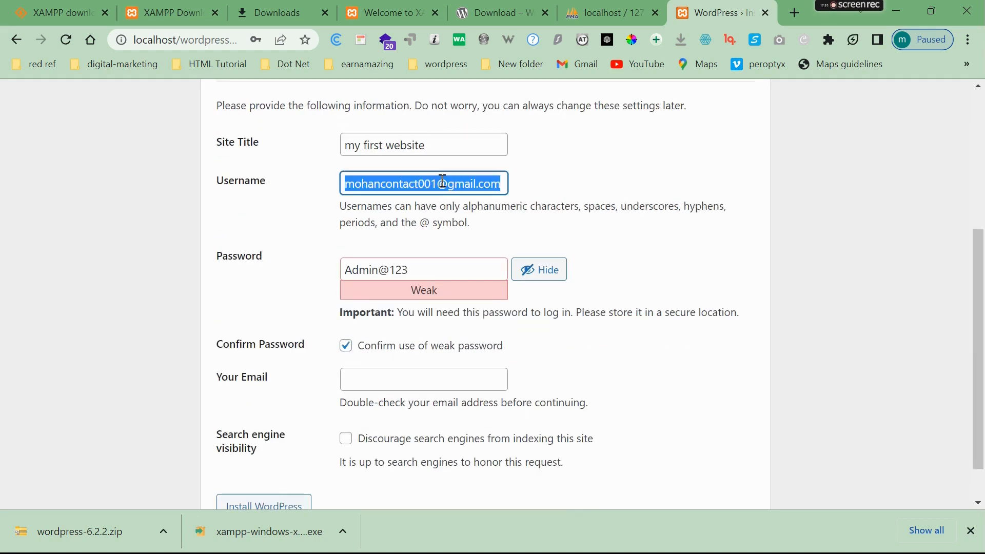
pyautogui.click(443, 183)
pyautogui.moveTo(384, 183); pyautogui.dragTo(636, 190)
pyautogui.press('BackSpace')
pyautogui.write('malla')
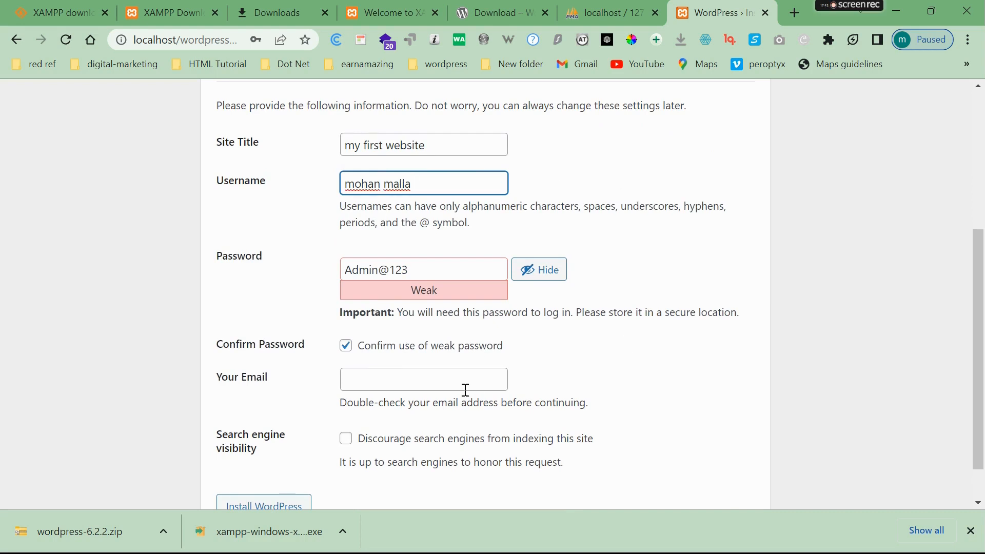
# - Fill in the admin e-mail, discourage search engine indexing, and install WordPress
pyautogui.click(464, 386)
pyautogui.hotkey('ctrl', 'v')
pyautogui.click(346, 441)
pyautogui.moveTo(384, 185); pyautogui.dragTo(475, 185)
pyautogui.write('5')
pyautogui.scroll(-1, 980, 341)
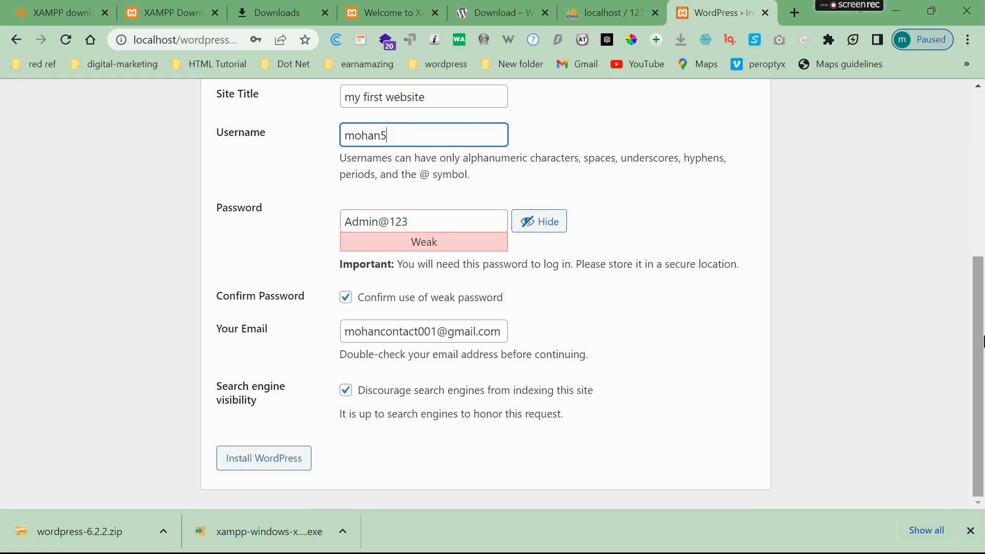
pyautogui.click(291, 468)
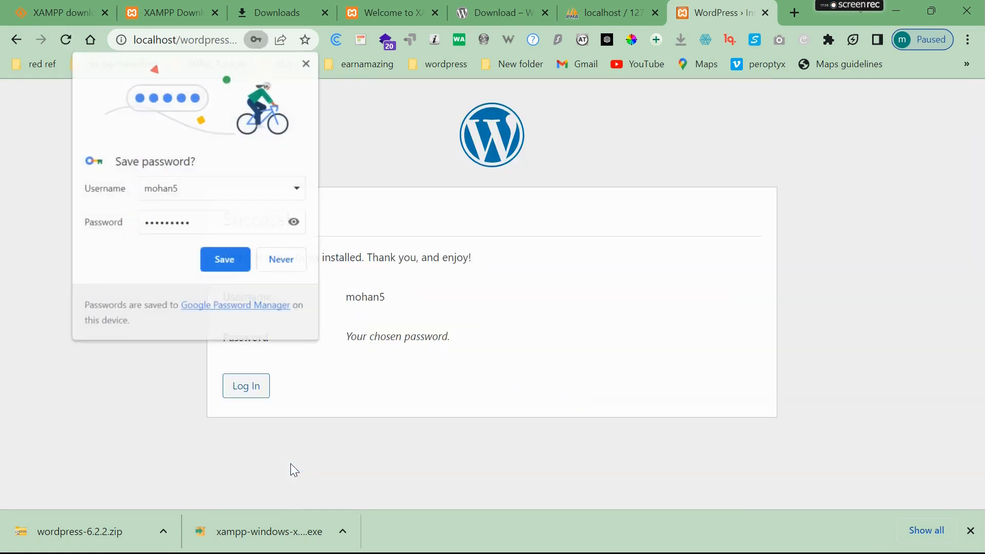
# - Save the credentials in Chrome and log in to the new WordPress site
pyautogui.click(229, 255)
pyautogui.click(249, 389)
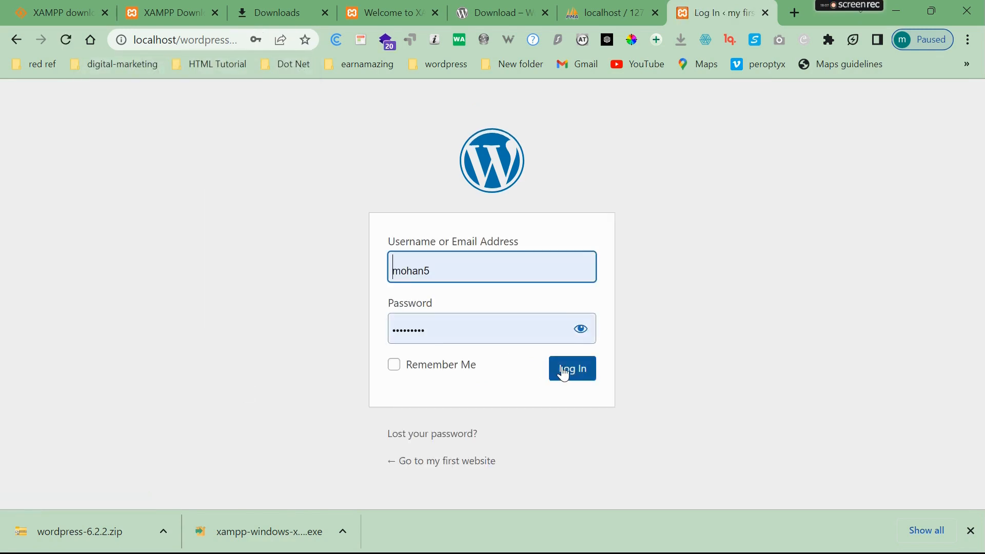
pyautogui.click(567, 375)
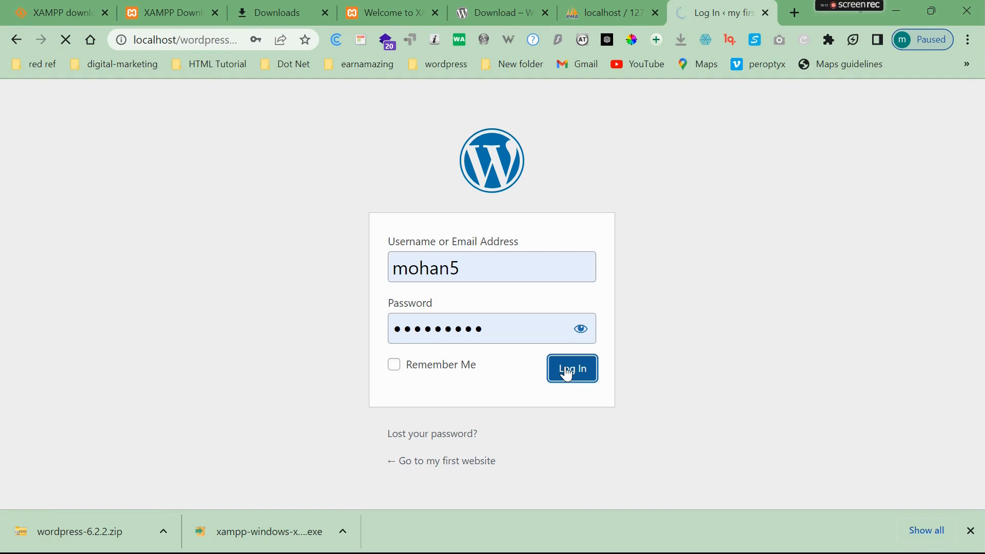